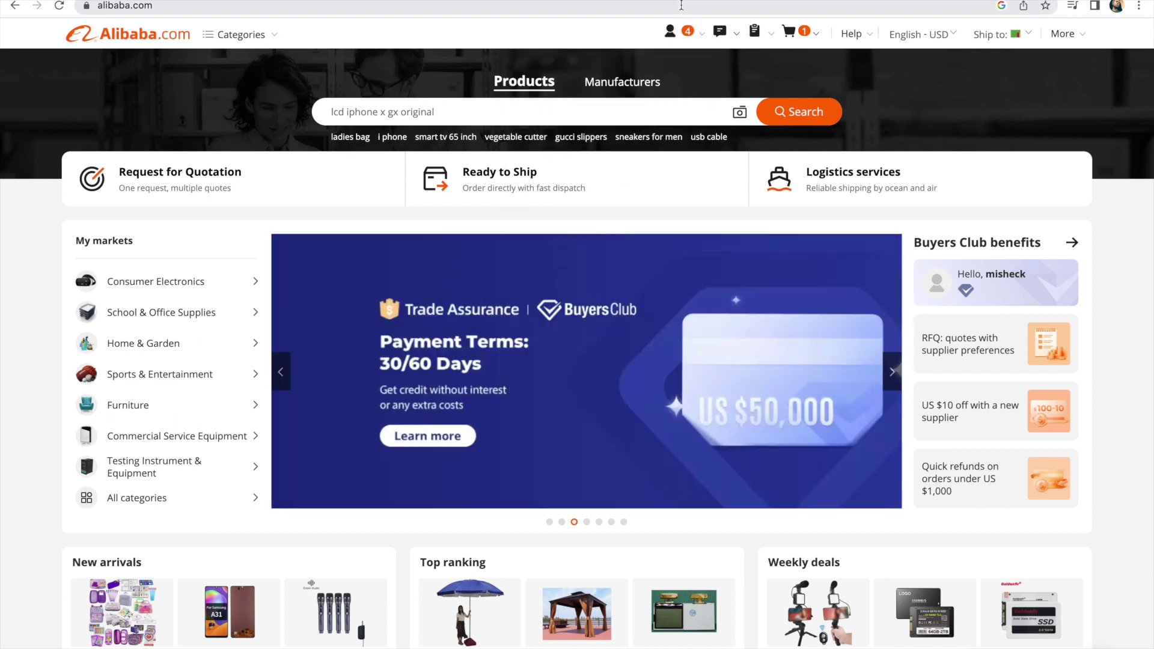
- Open the full list of saved shipping addresses from Alibaba's ship-to location options
mouse_move(999, 47)
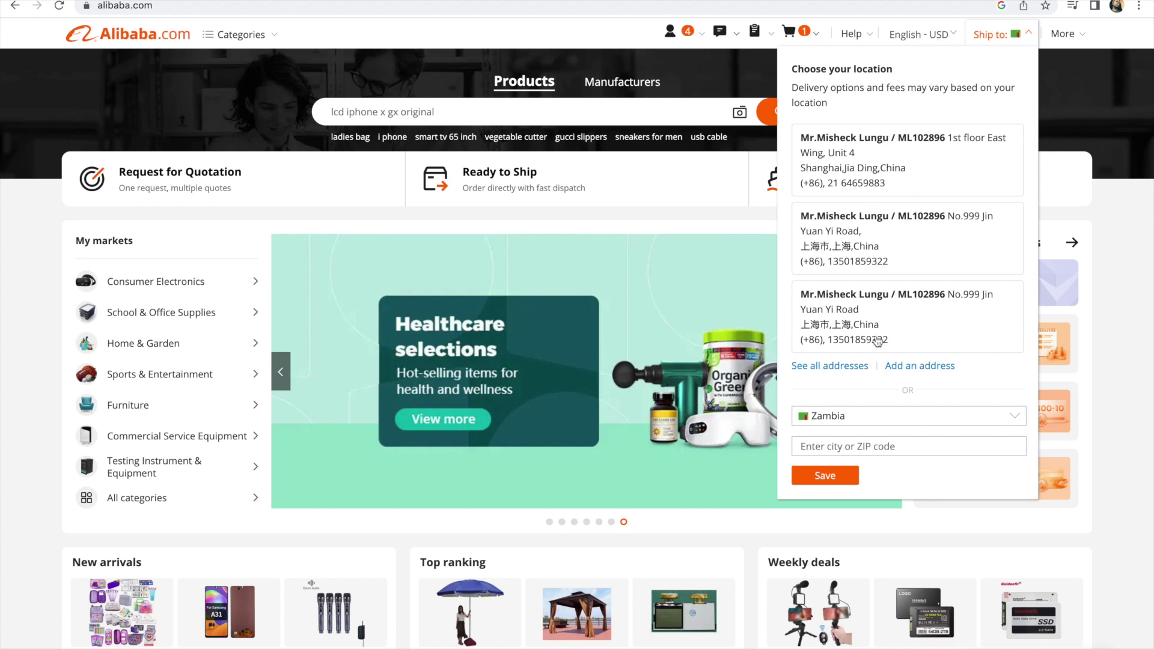
click(832, 366)
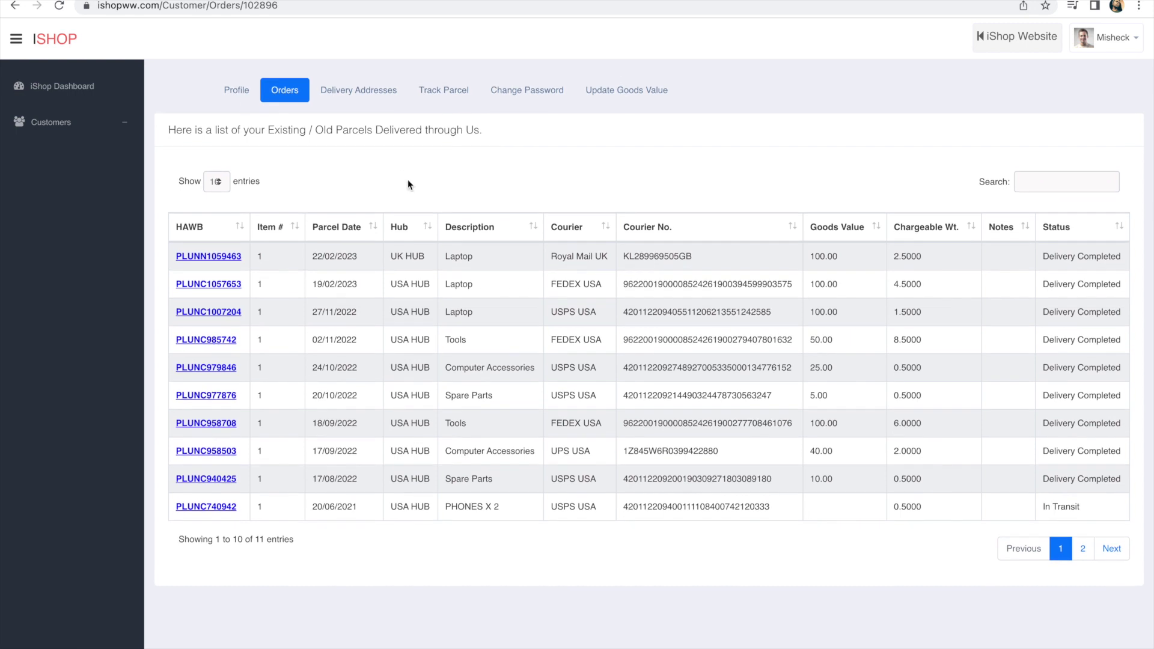
- In the iShop account, review the parcel orders list, then open the delivery addresses and examine the address given for each hub
drag(160, 242, 377, 157)
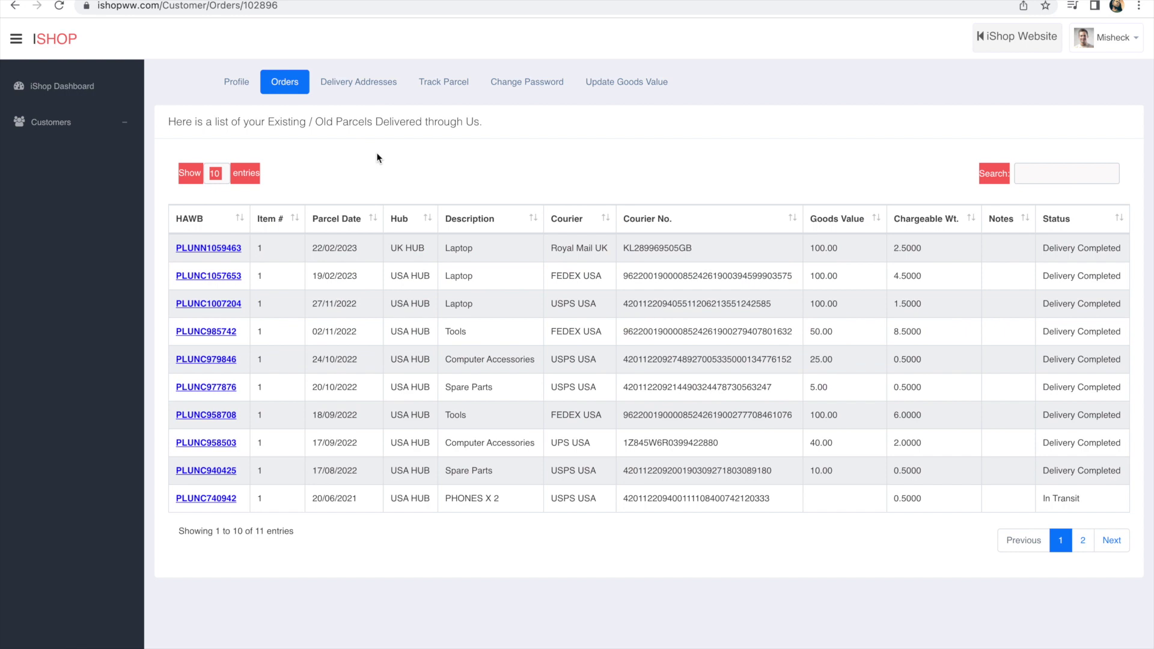
drag(1037, 243, 1076, 220)
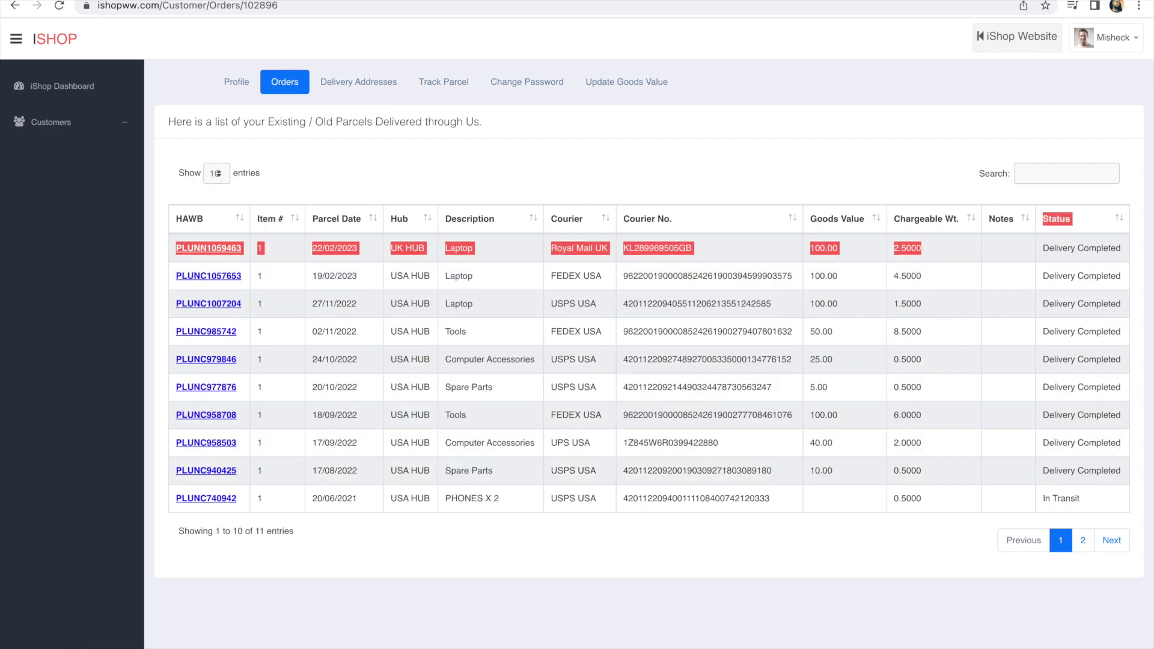
drag(650, 85, 654, 160)
click(654, 160)
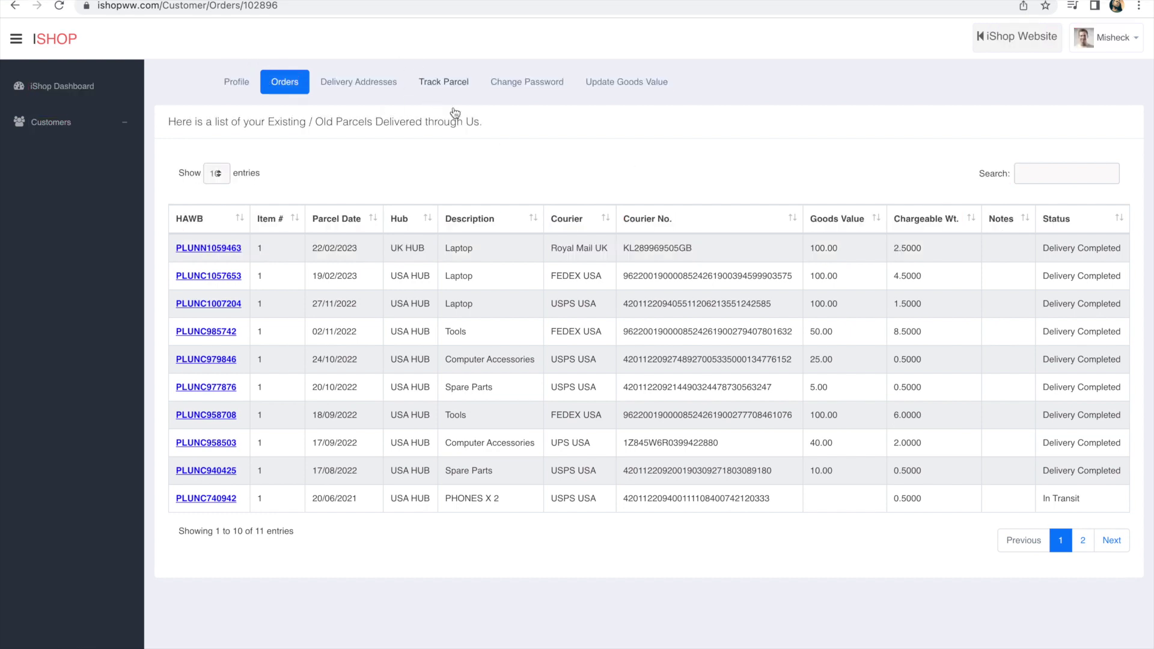
click(367, 85)
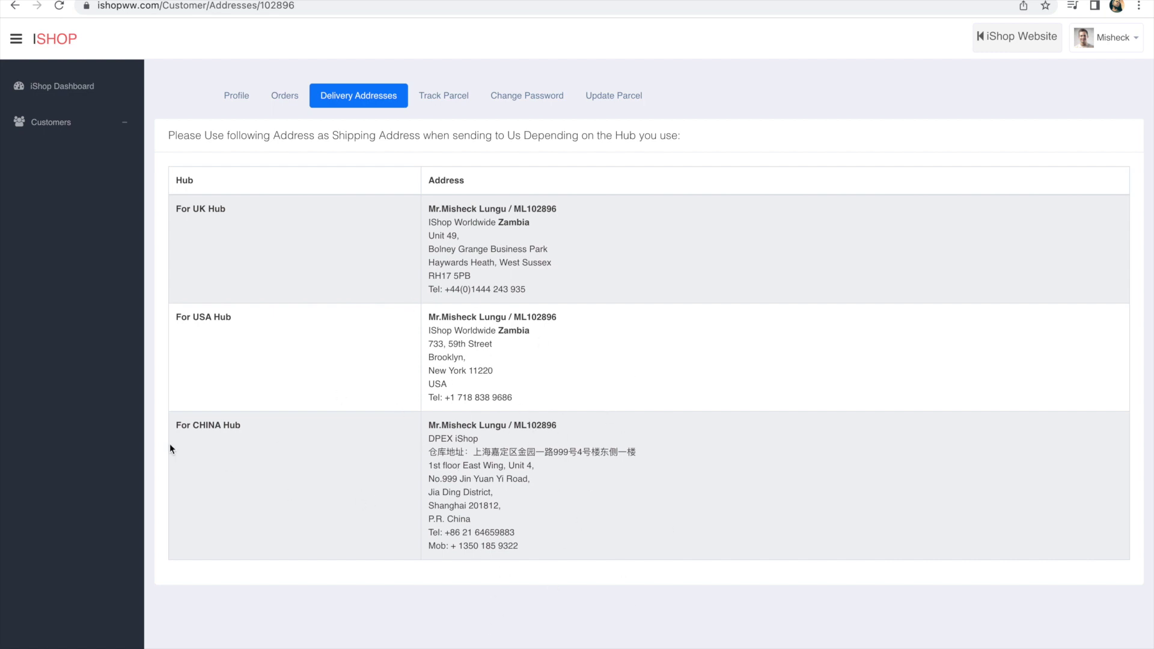
scroll(525, 371, down, 1)
scroll(524, 367, left, 5)
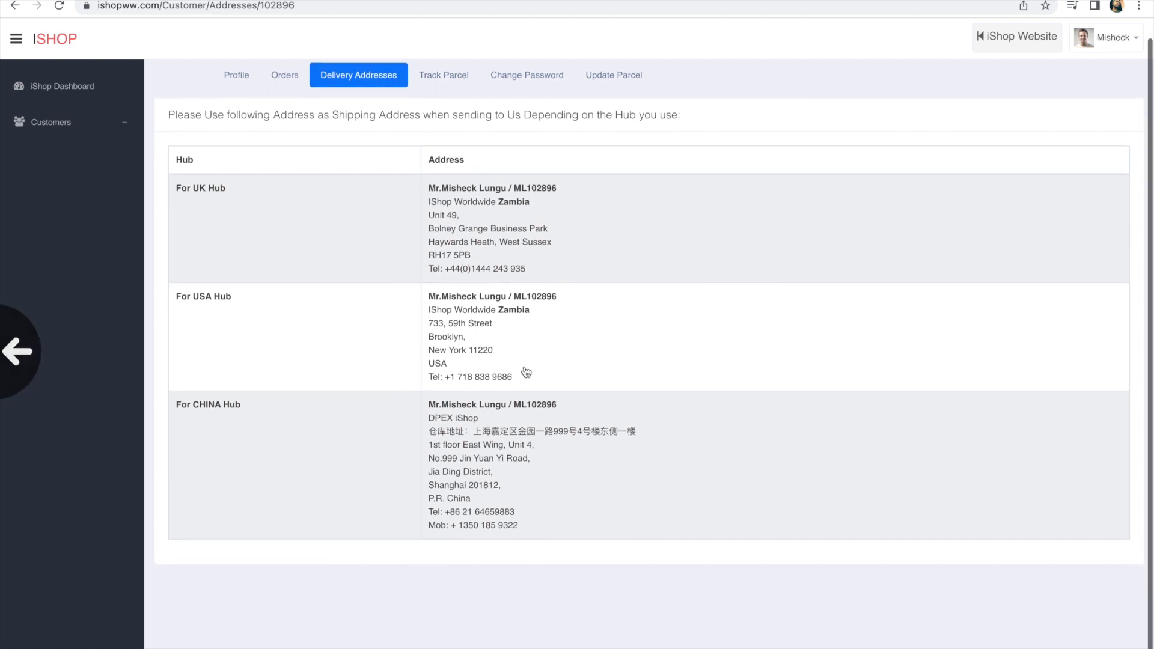
click(366, 86)
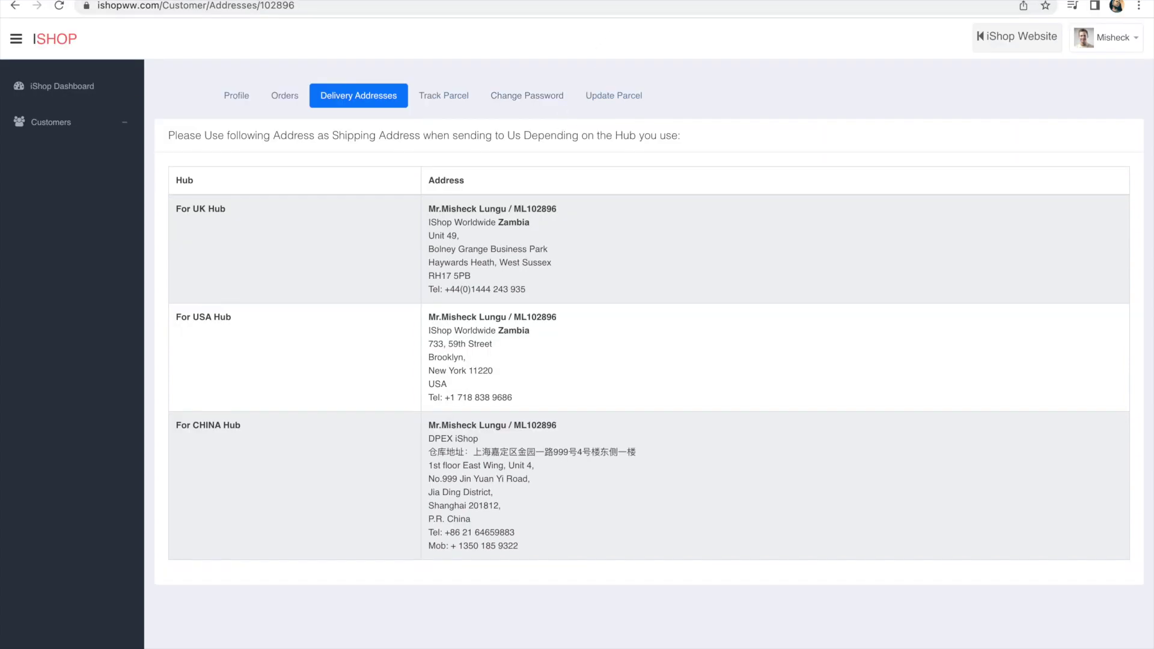
- Switch back to Alibaba's shipping address list and delete all the saved addresses
key(ctrl+Tab)
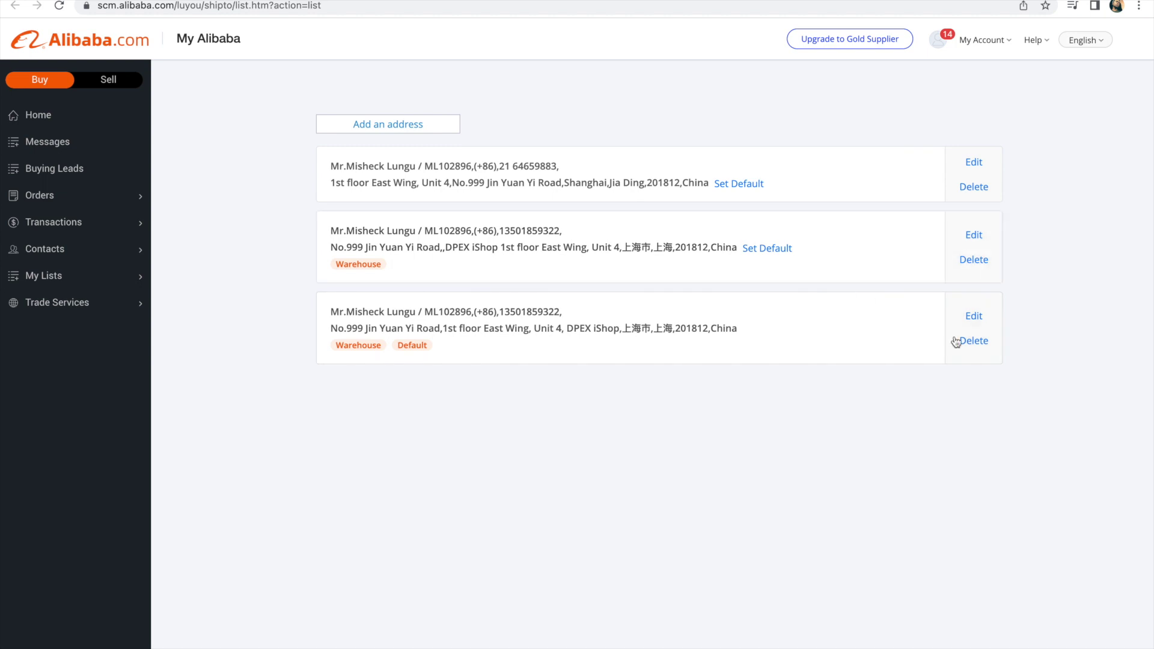
click(975, 347)
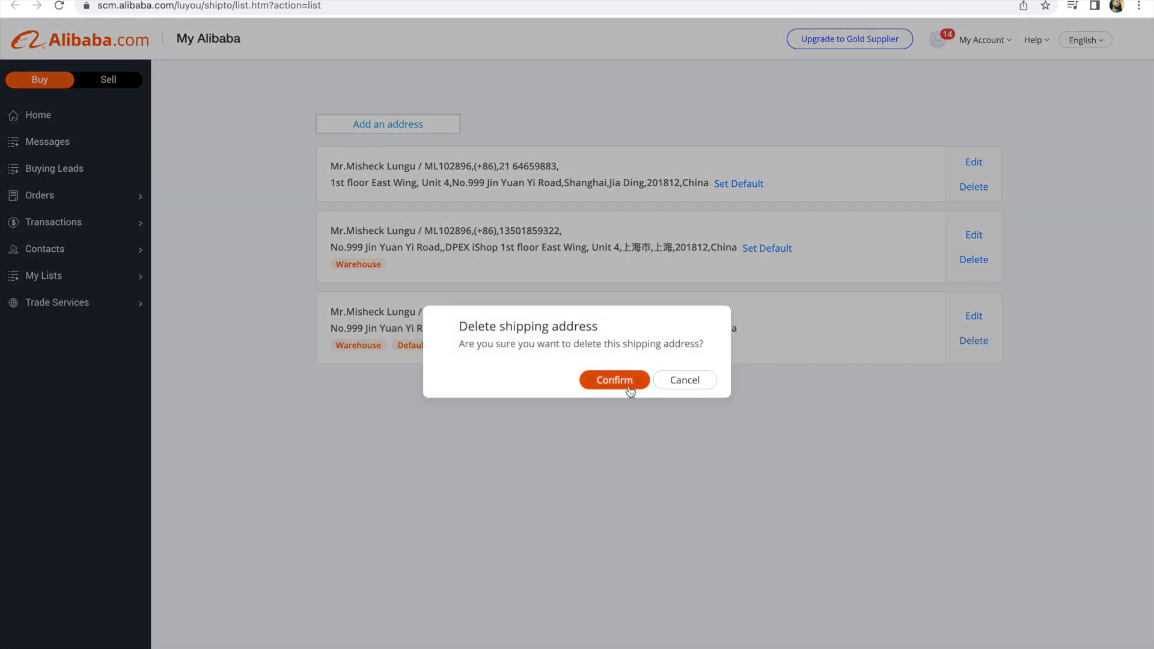
click(629, 389)
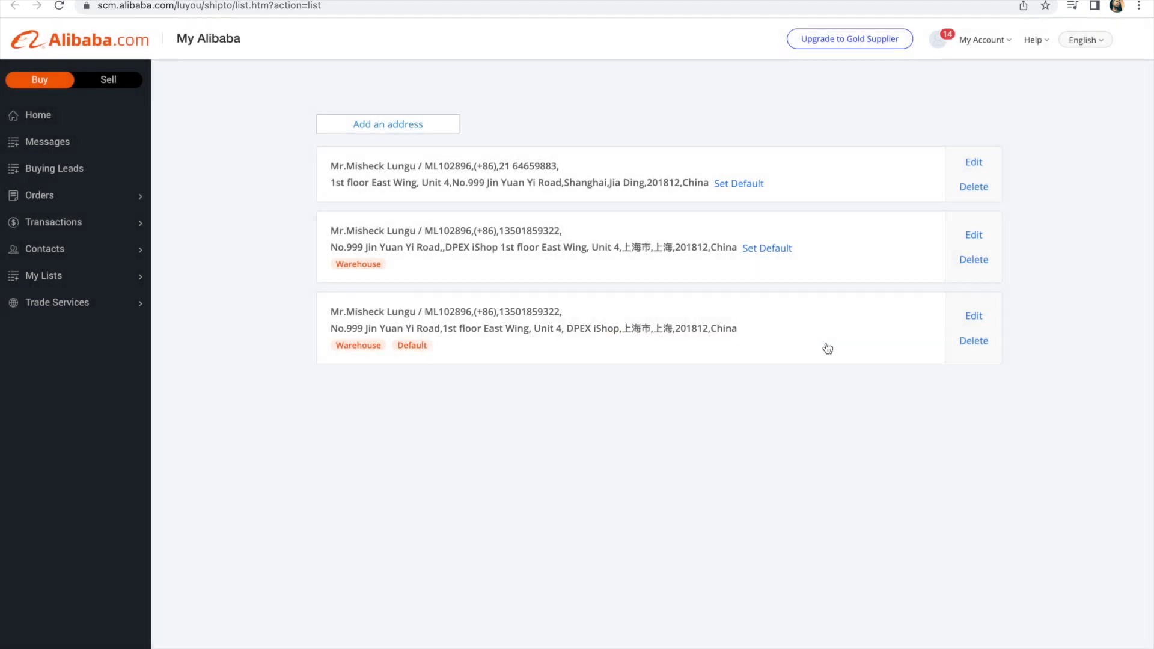
click(971, 260)
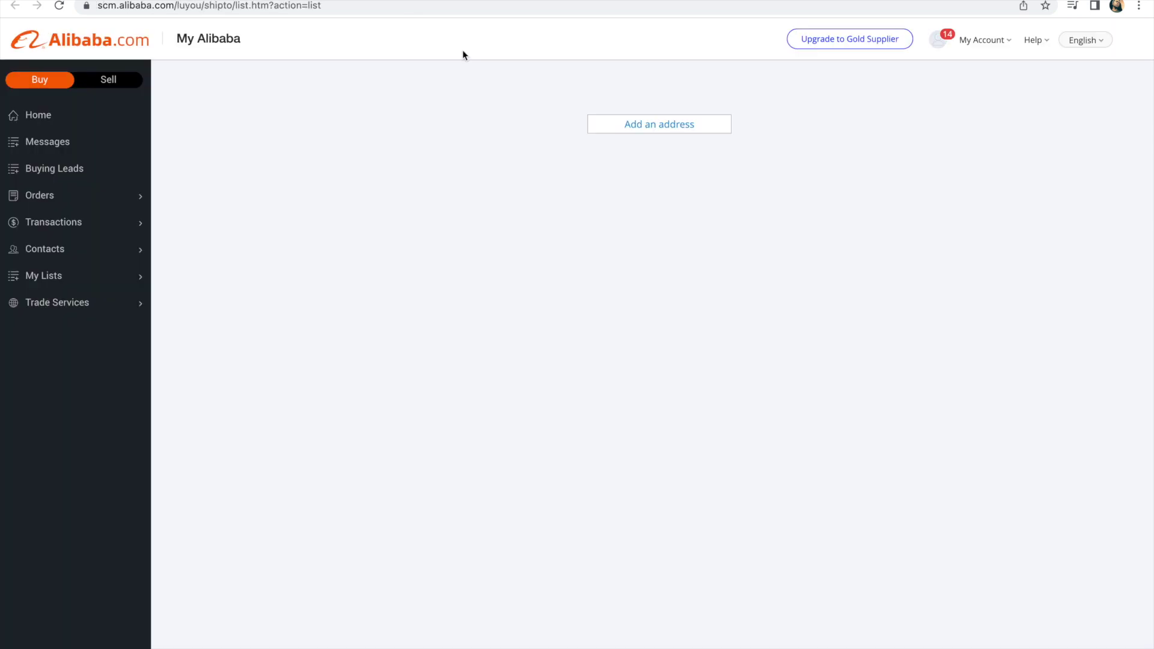
- Start adding a new shipping address and set its country/region to China
click(614, 124)
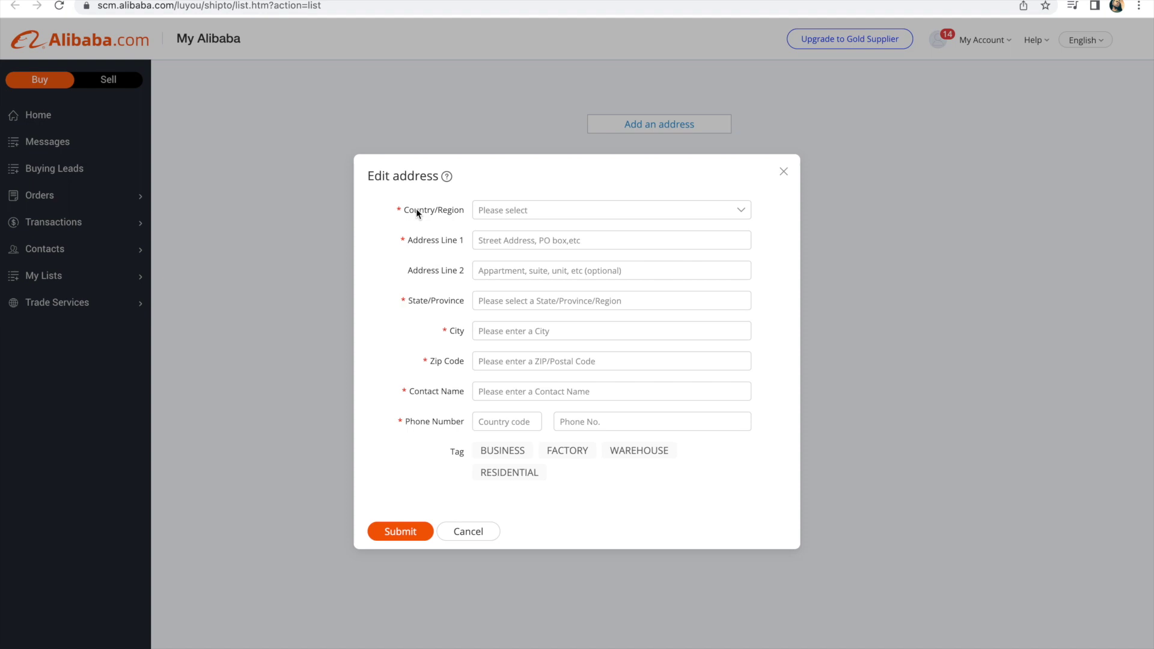
click(541, 209)
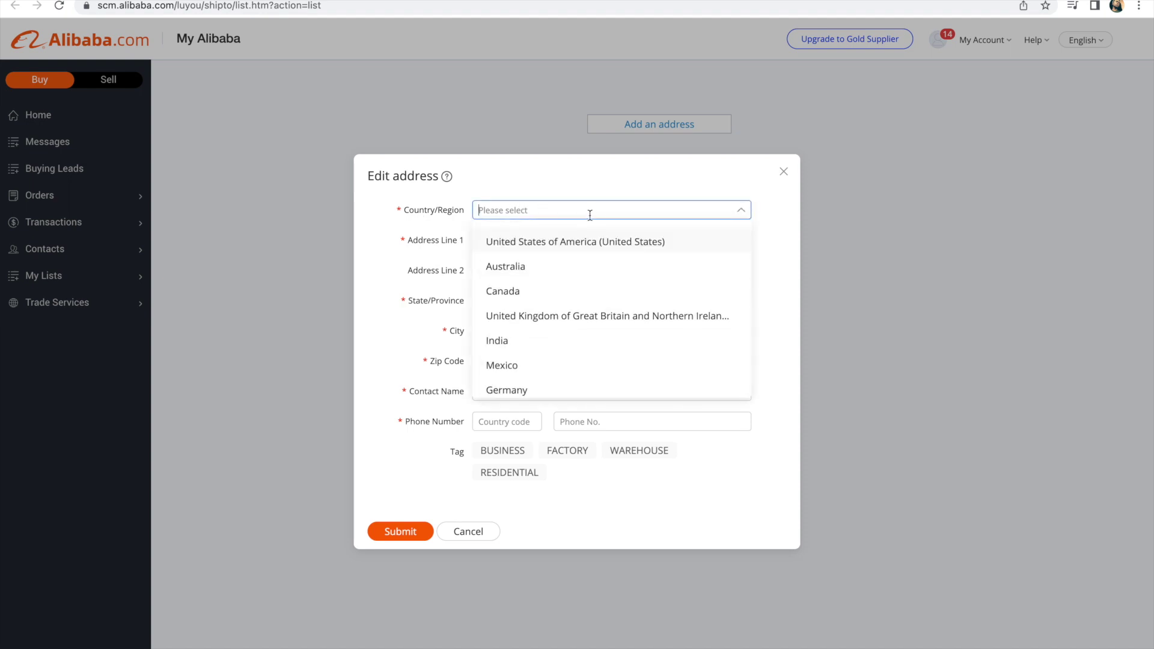
scroll(532, 304, down, 5)
scroll(533, 305, up, 5)
scroll(532, 306, down, 7)
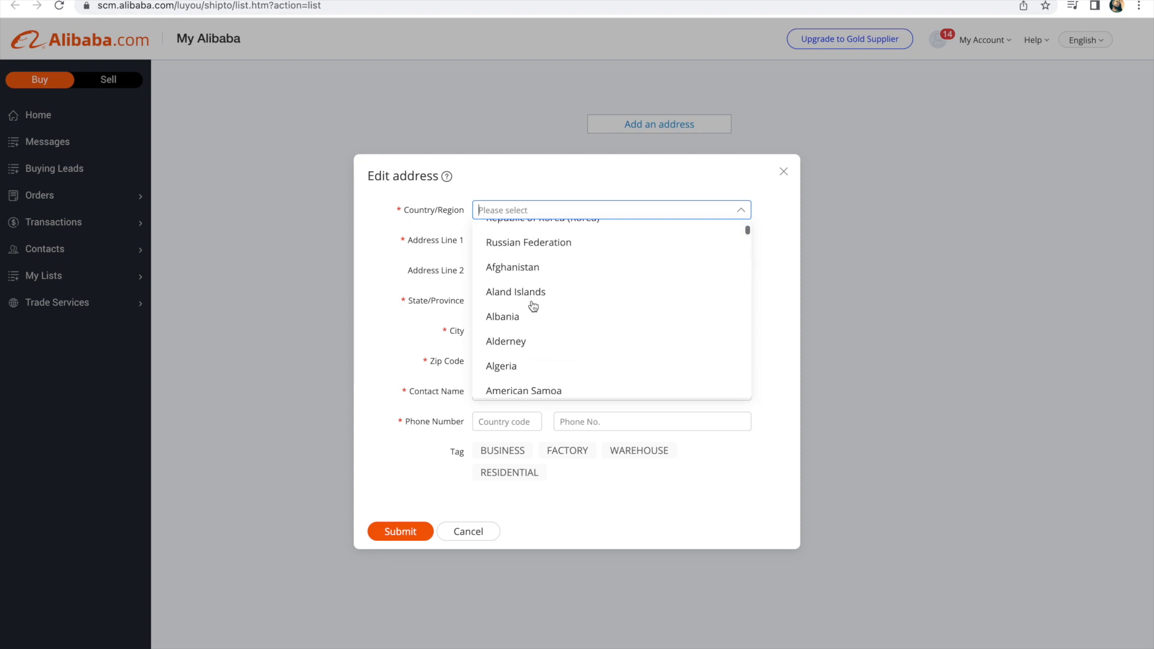
scroll(532, 305, down, 10)
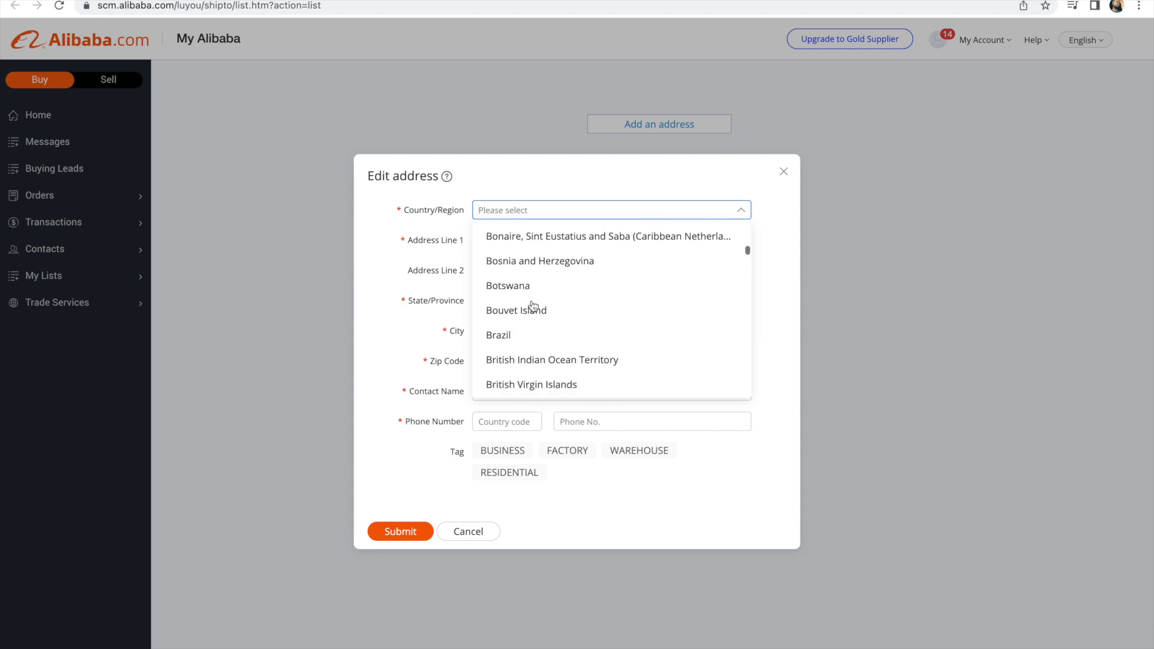
scroll(532, 306, down, 9)
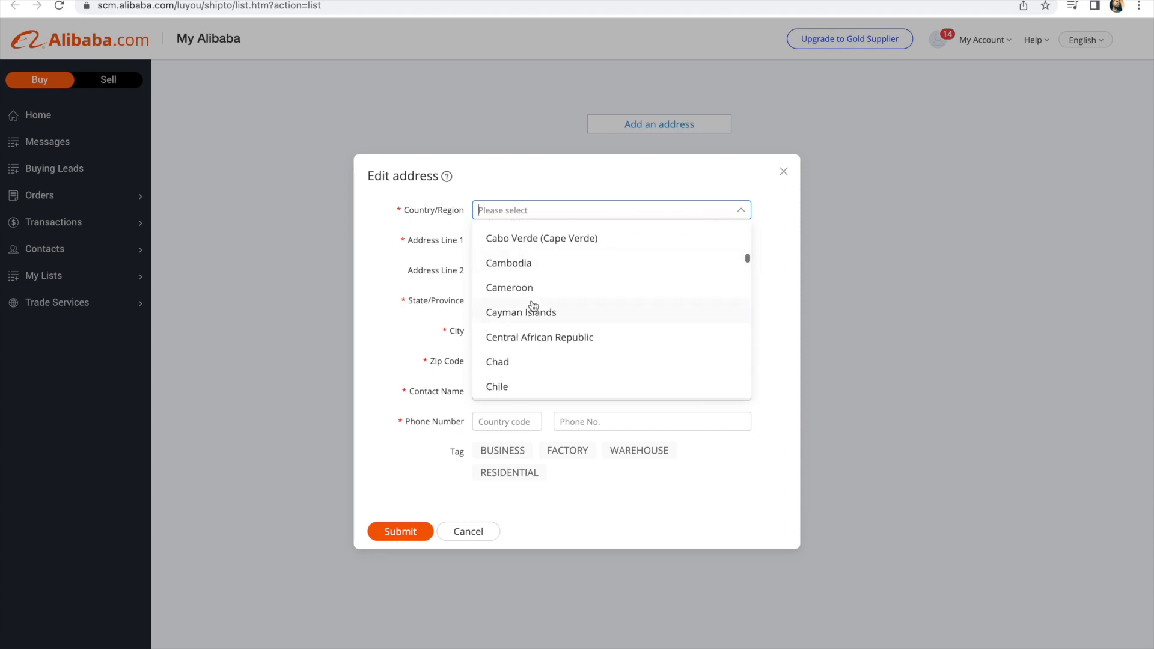
scroll(533, 305, down, 1)
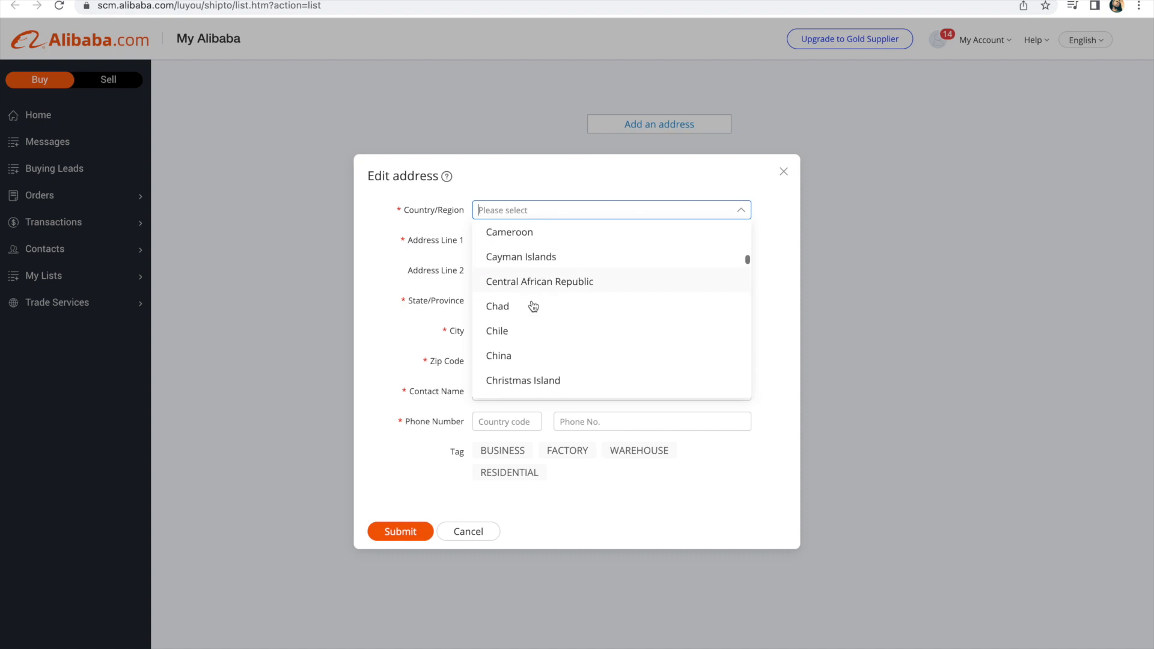
click(515, 360)
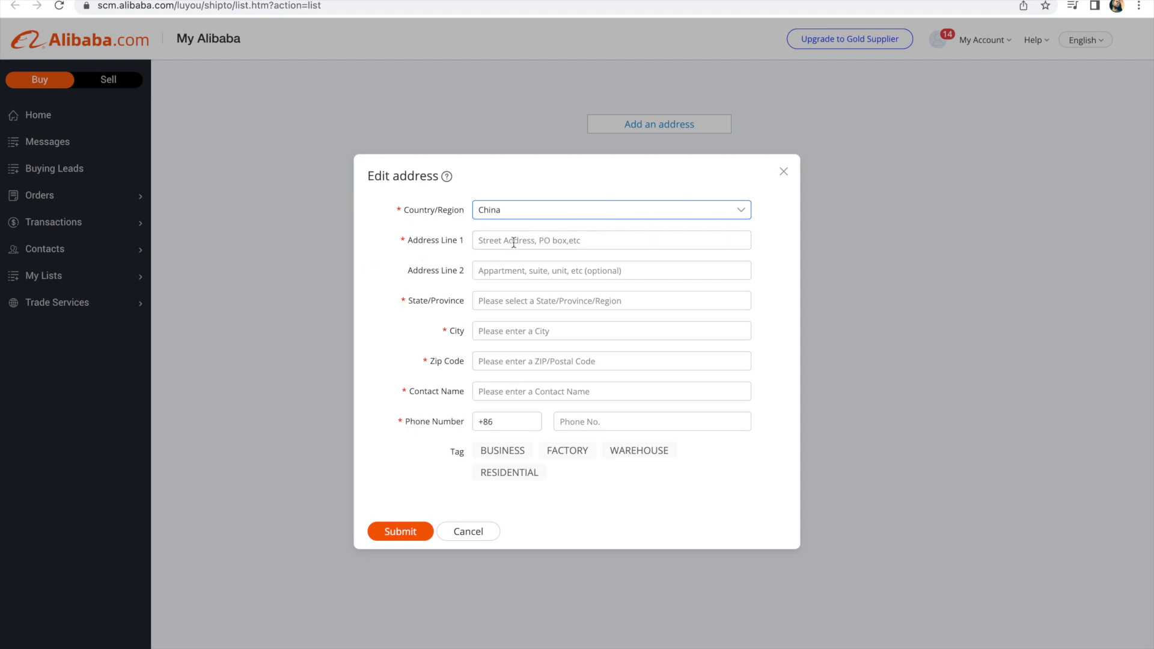
- Select Address Line 1, switch to iShop's delivery addresses and compare the Chinese and English lines of the China hub address
click(553, 242)
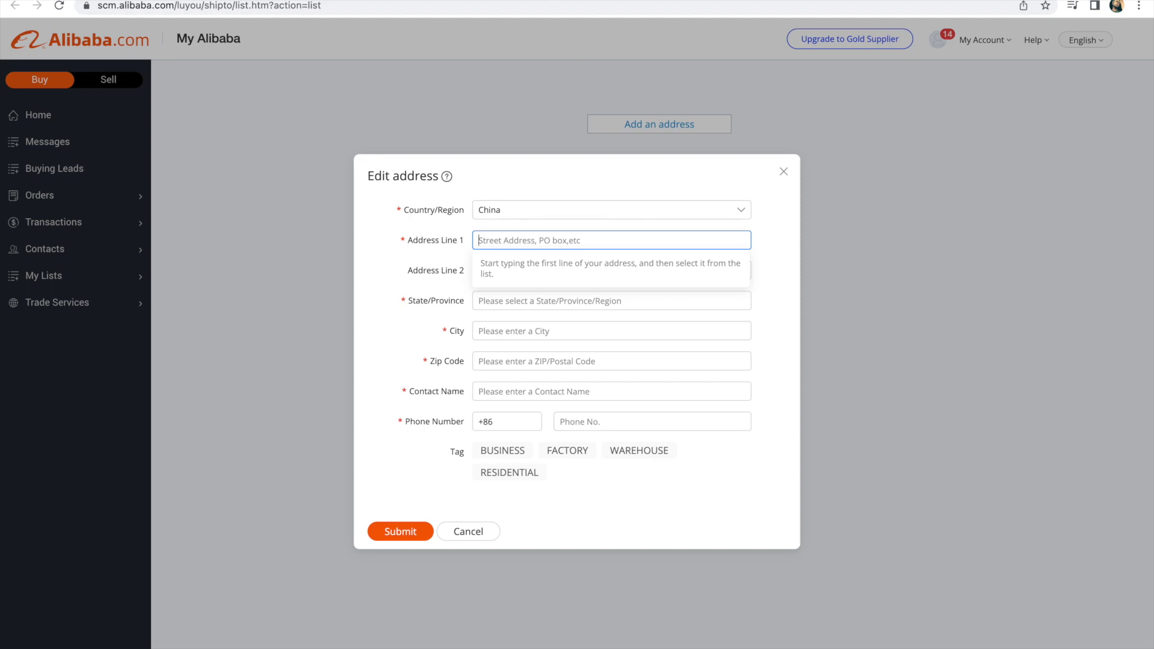
key(ctrl+Tab)
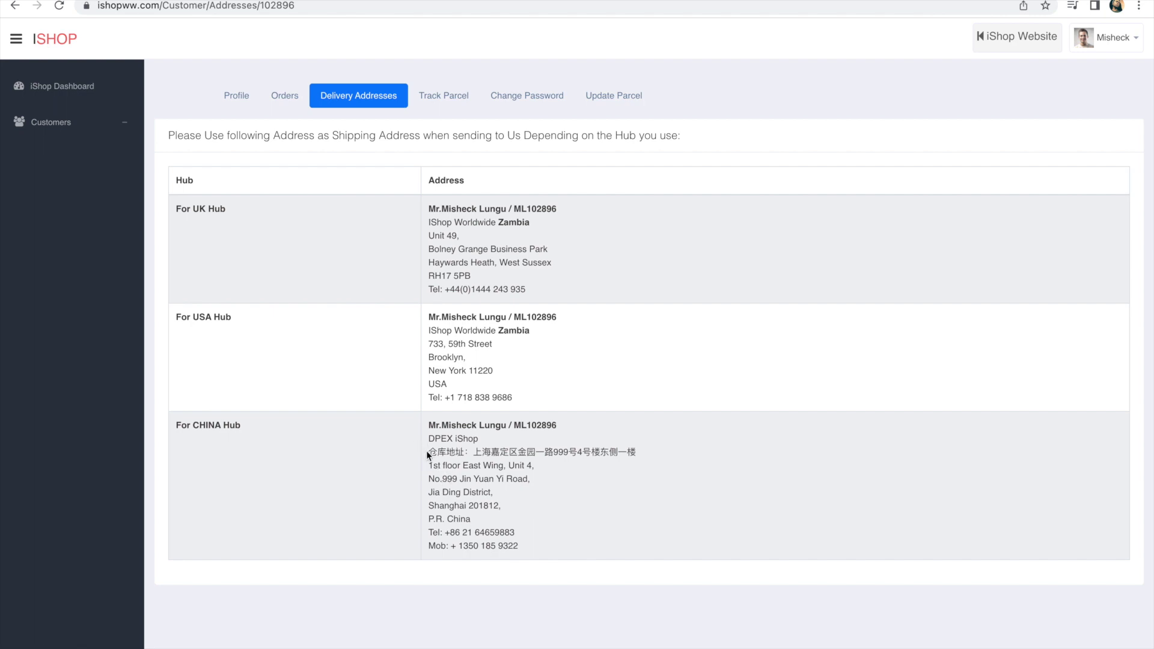
drag(430, 452, 641, 454)
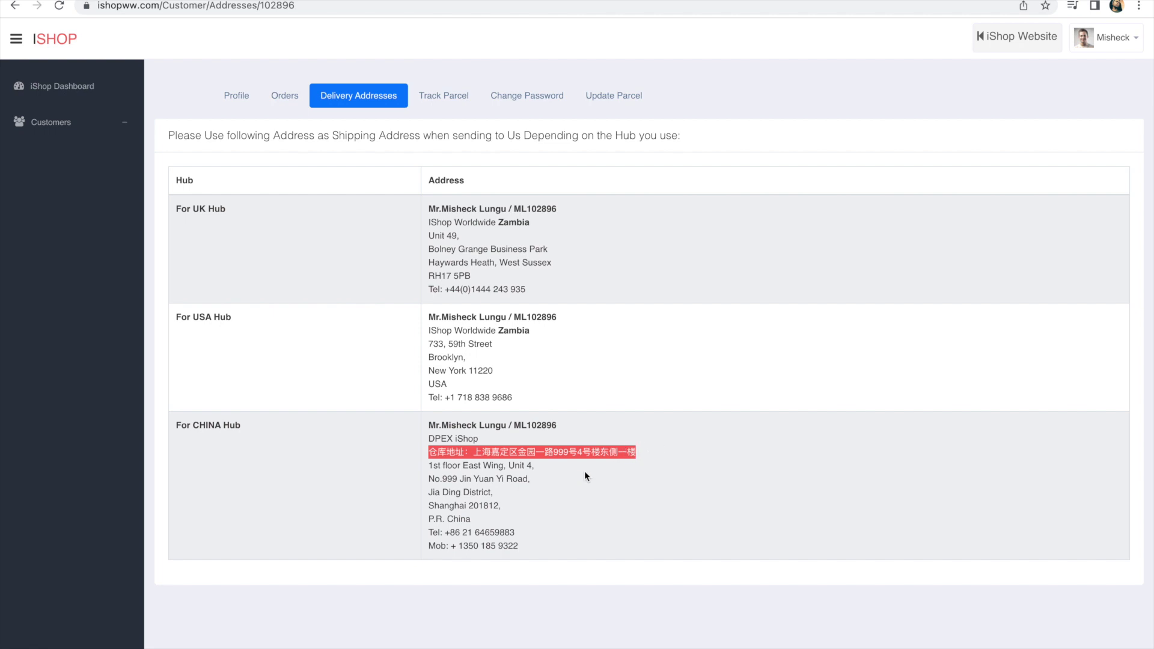
drag(429, 469, 487, 524)
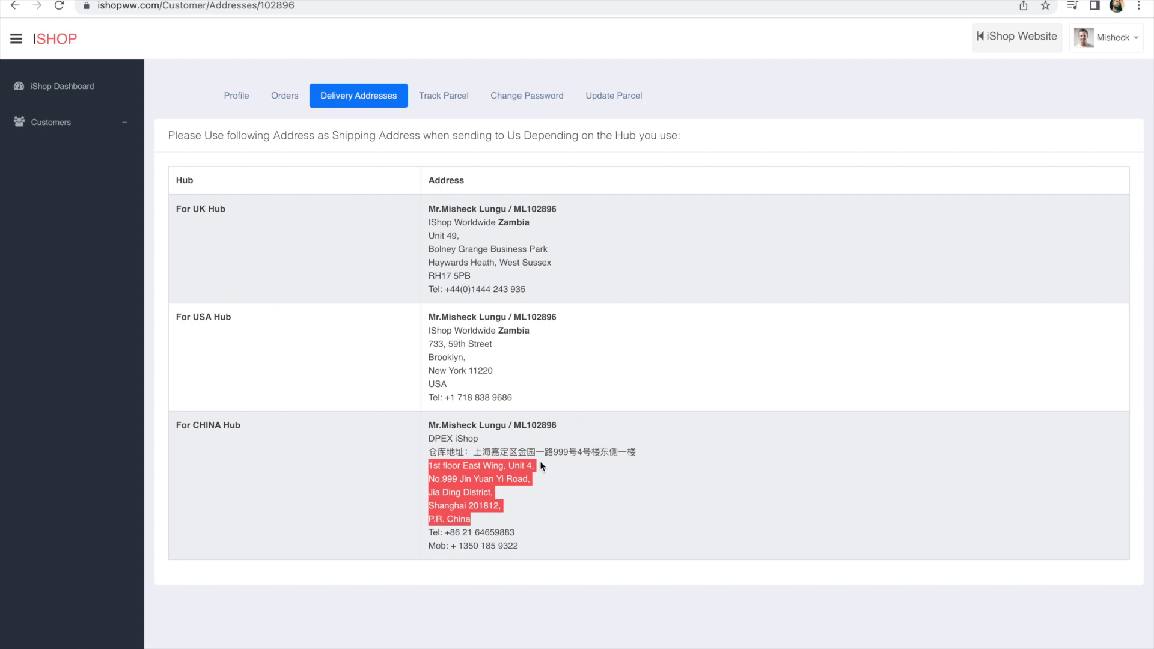
drag(427, 452, 644, 454)
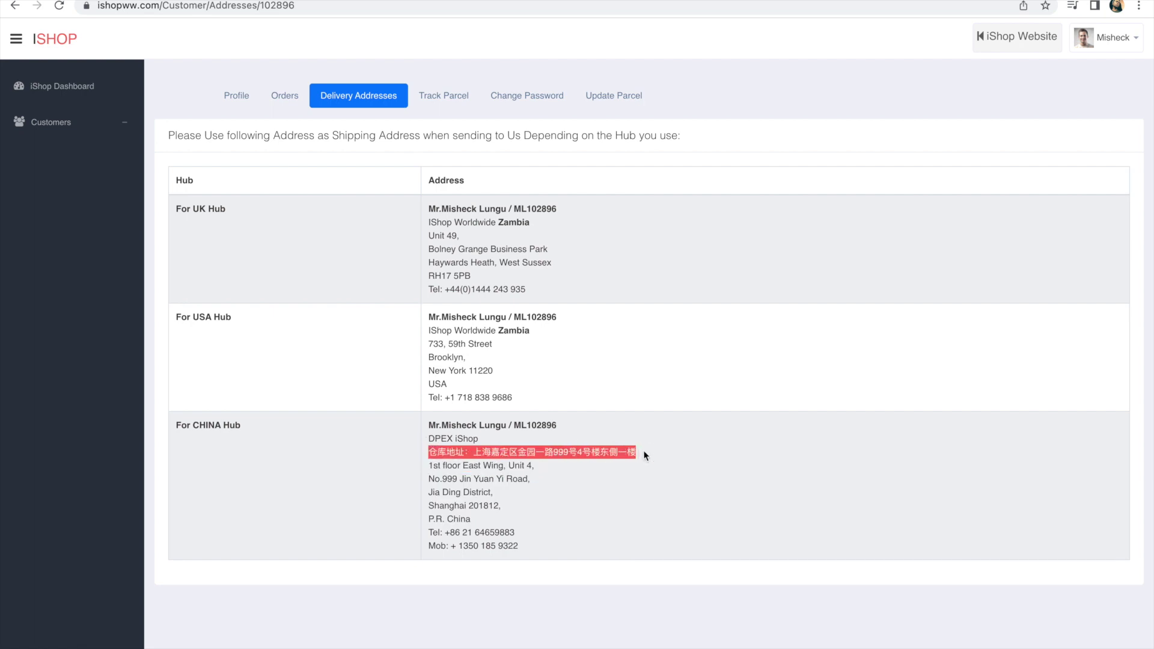
click(430, 467)
mouse_move(429, 467)
mouse_down()
mouse_move(527, 546)
mouse_move(492, 466)
mouse_move(429, 466)
mouse_up()
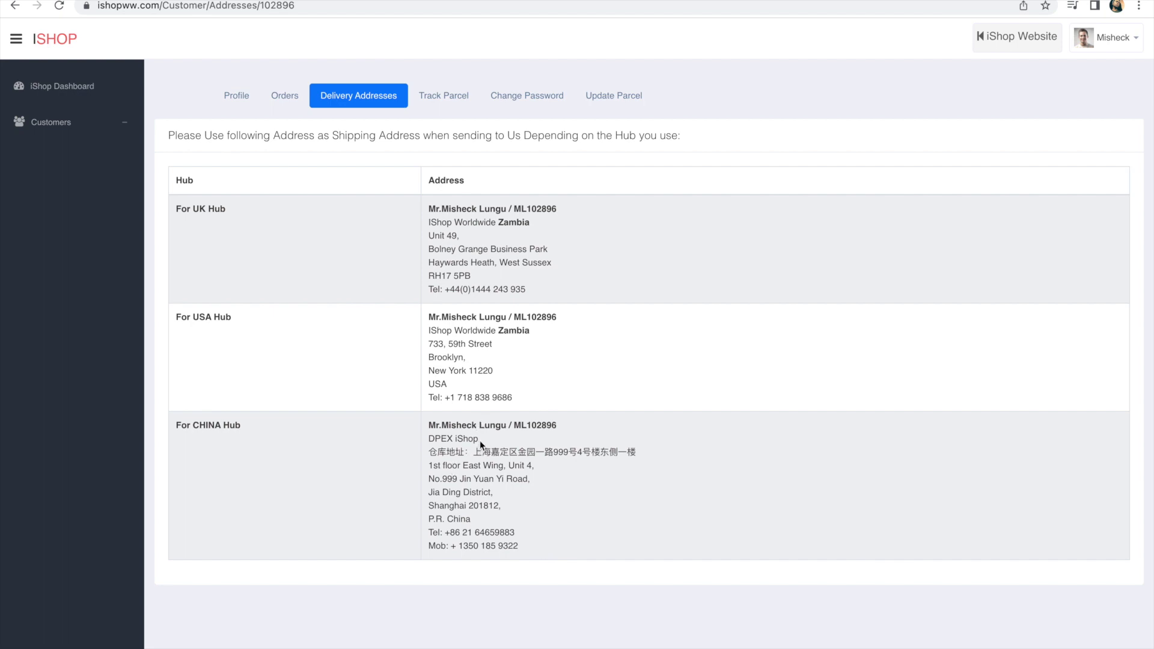
- Copy the floor and wing part of the China hub address into Address Line 1 of the Alibaba form and dismiss the address suggestions
click(428, 464)
drag(428, 464, 505, 467)
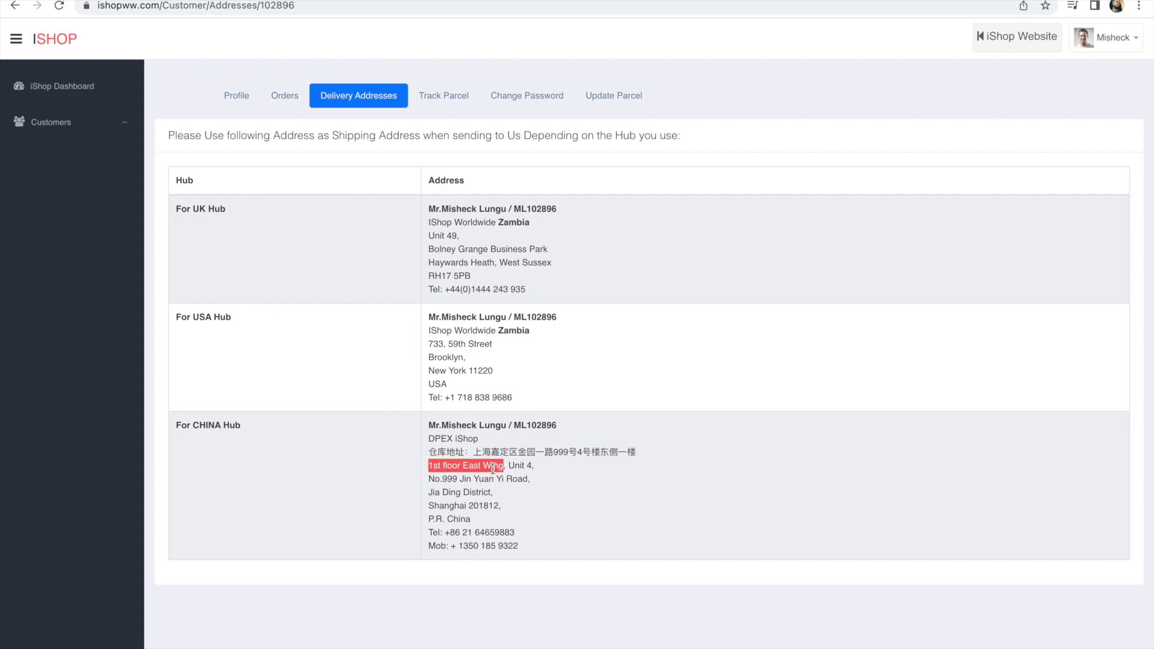
right_click(490, 468)
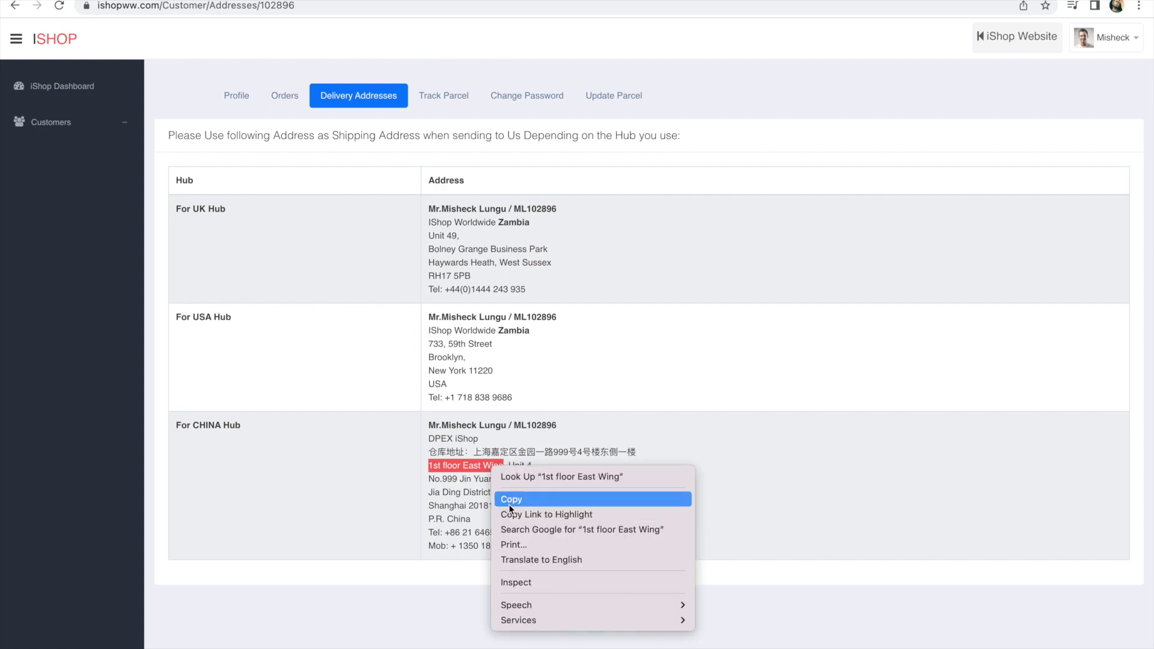
click(511, 503)
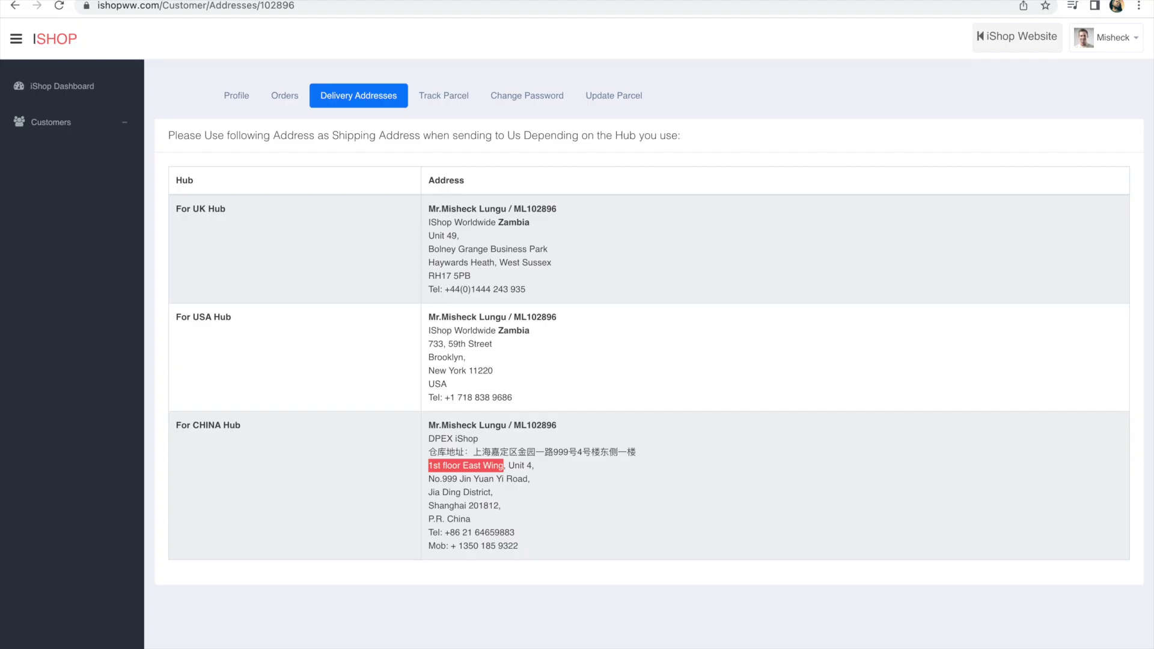
key(ctrl+Tab)
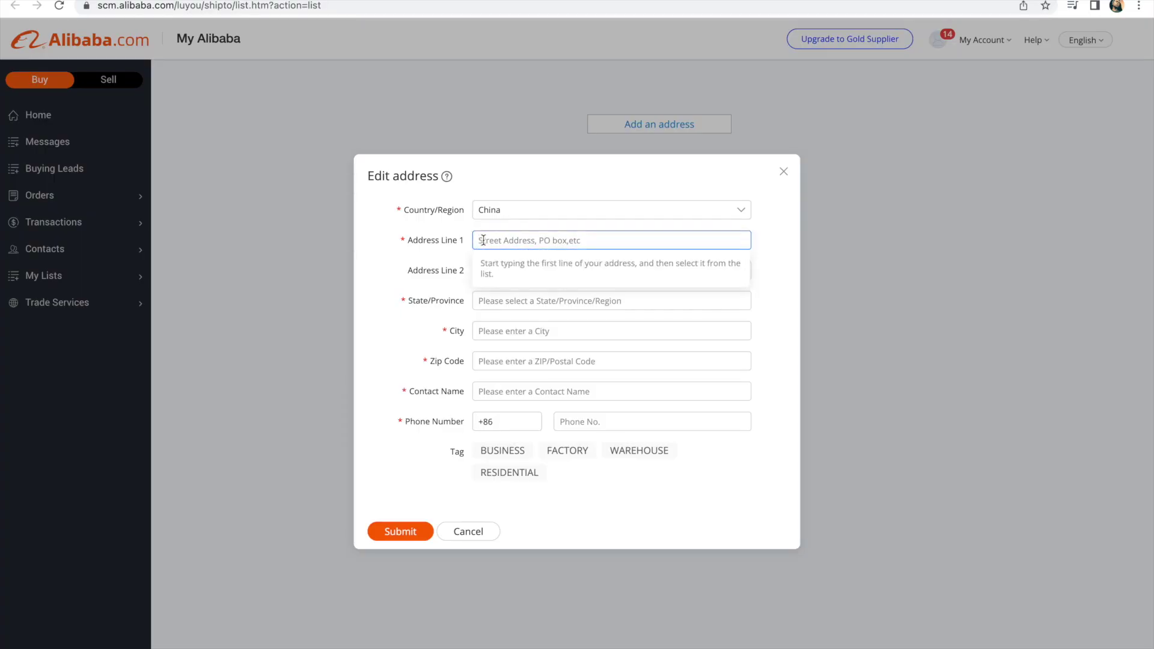
right_click(484, 241)
click(505, 338)
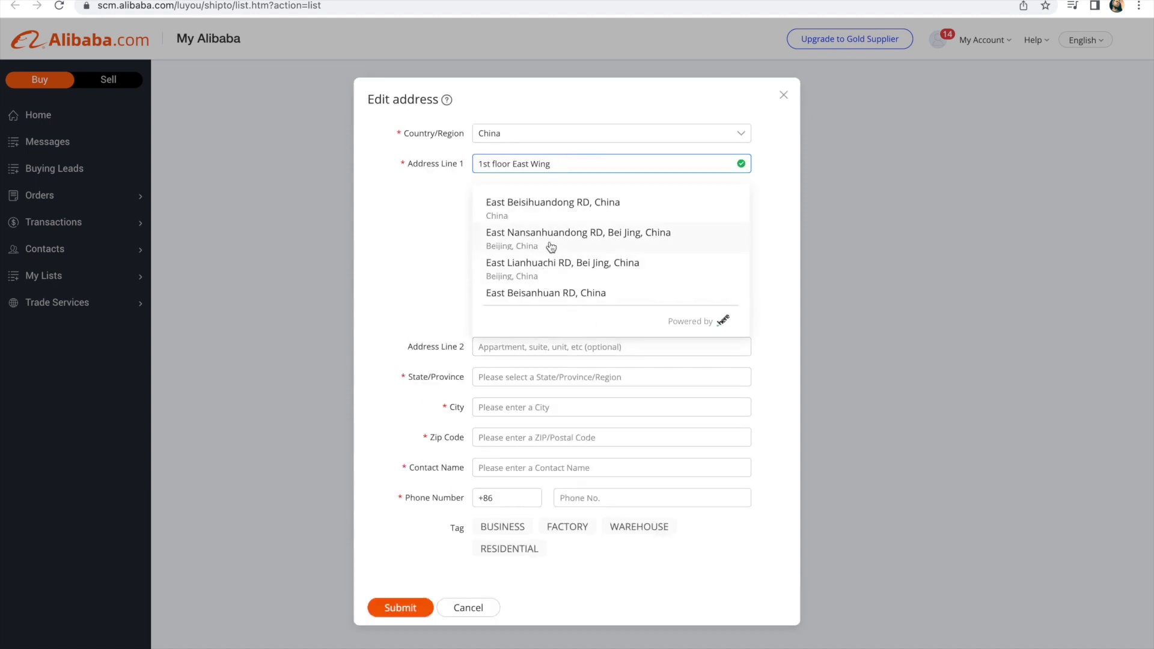
scroll(558, 256, down, 4)
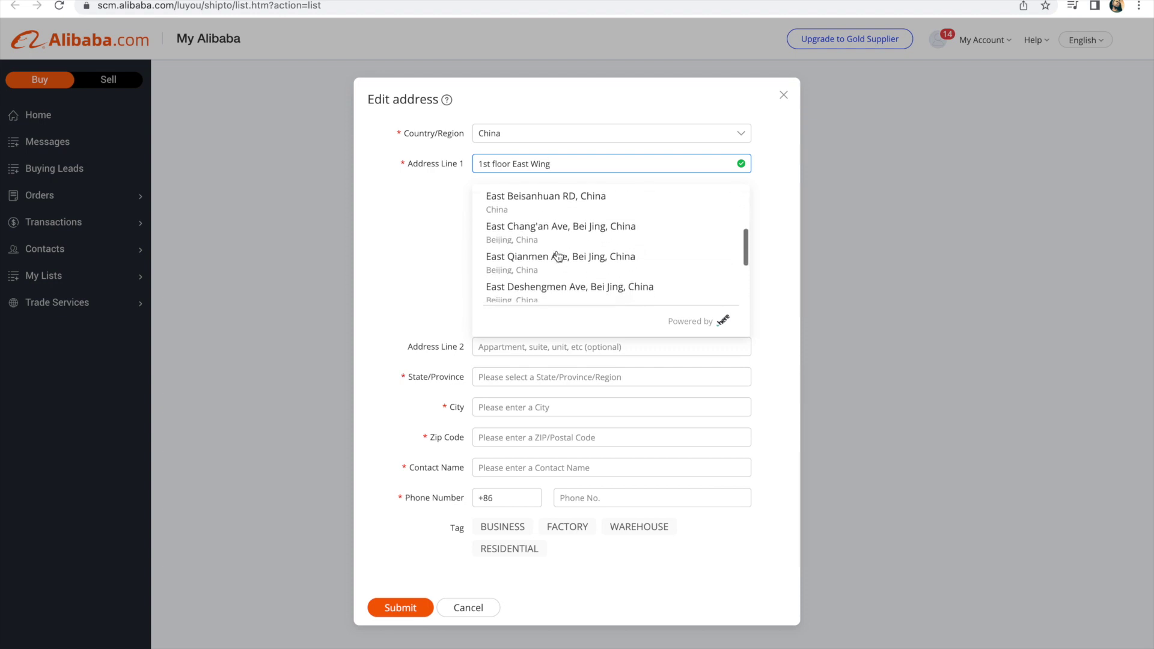
scroll(558, 257, down, 3)
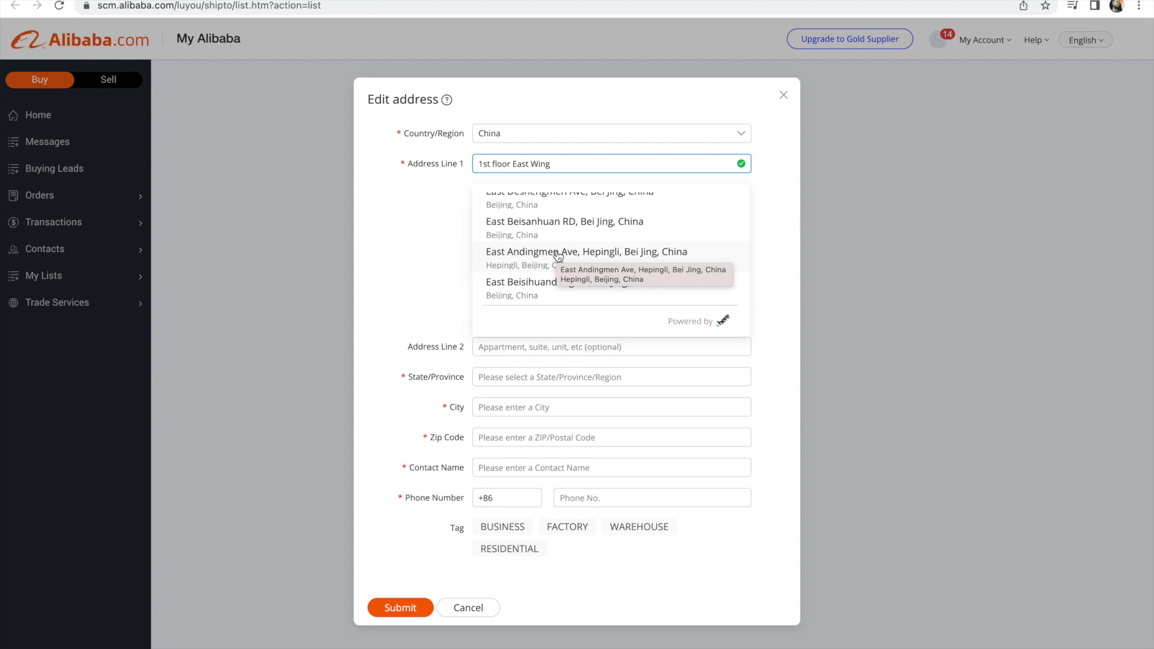
scroll(558, 256, up, 4)
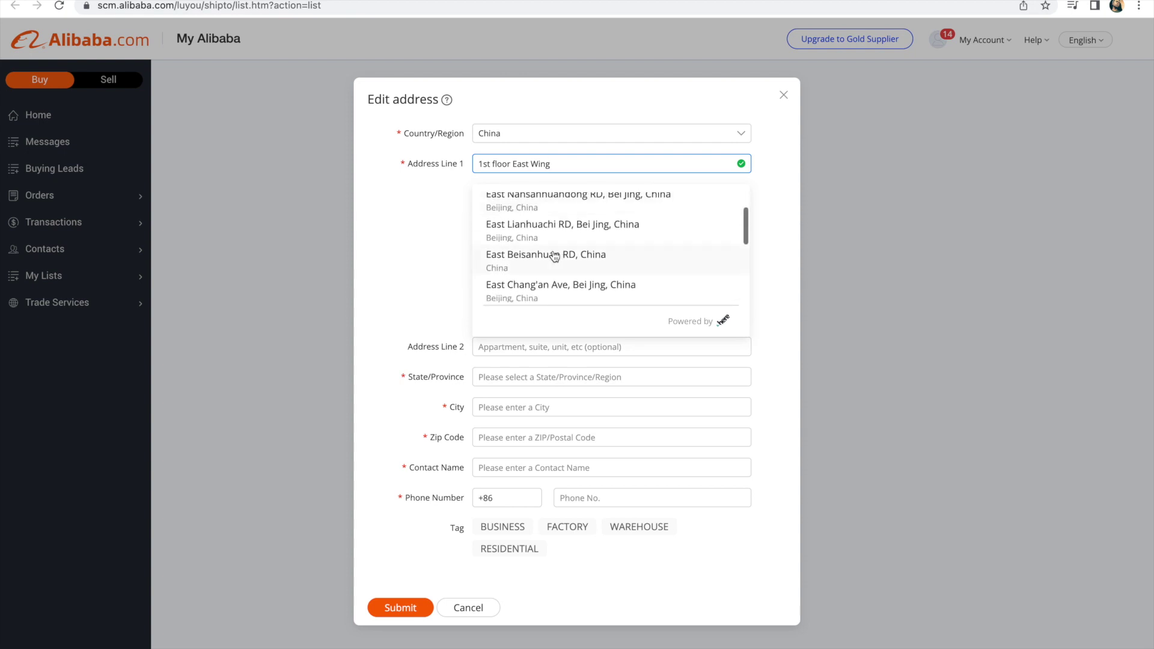
click(412, 237)
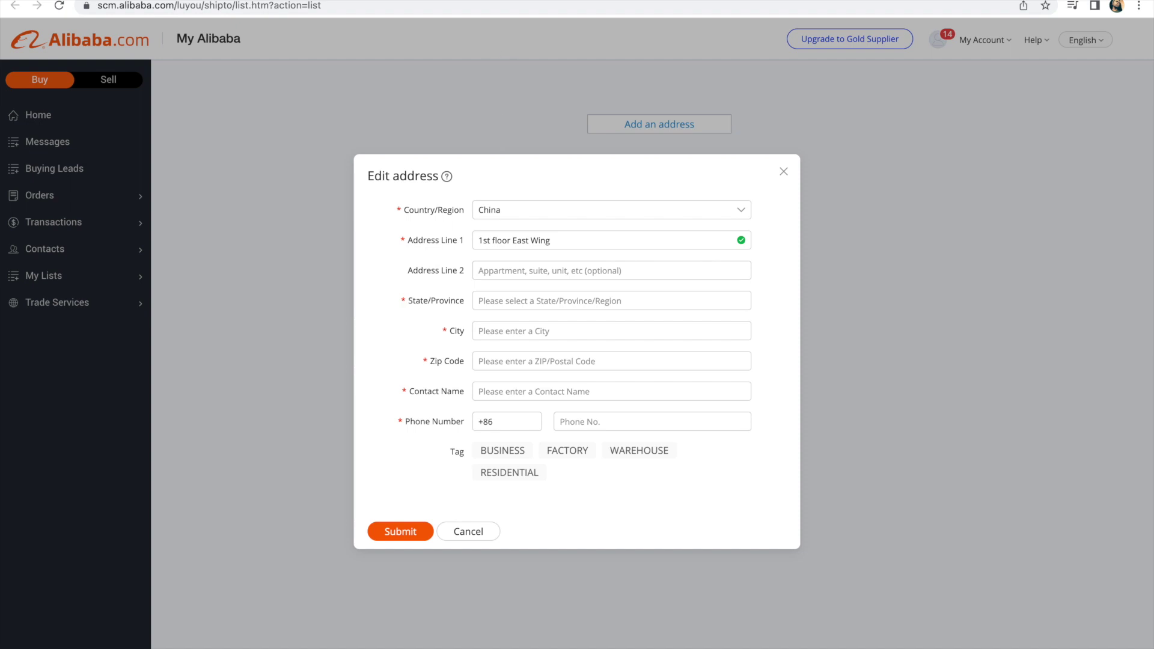
- Copy the unit and road part of the China hub address from iShop into Address Line 2 of the Alibaba form
click(575, 2)
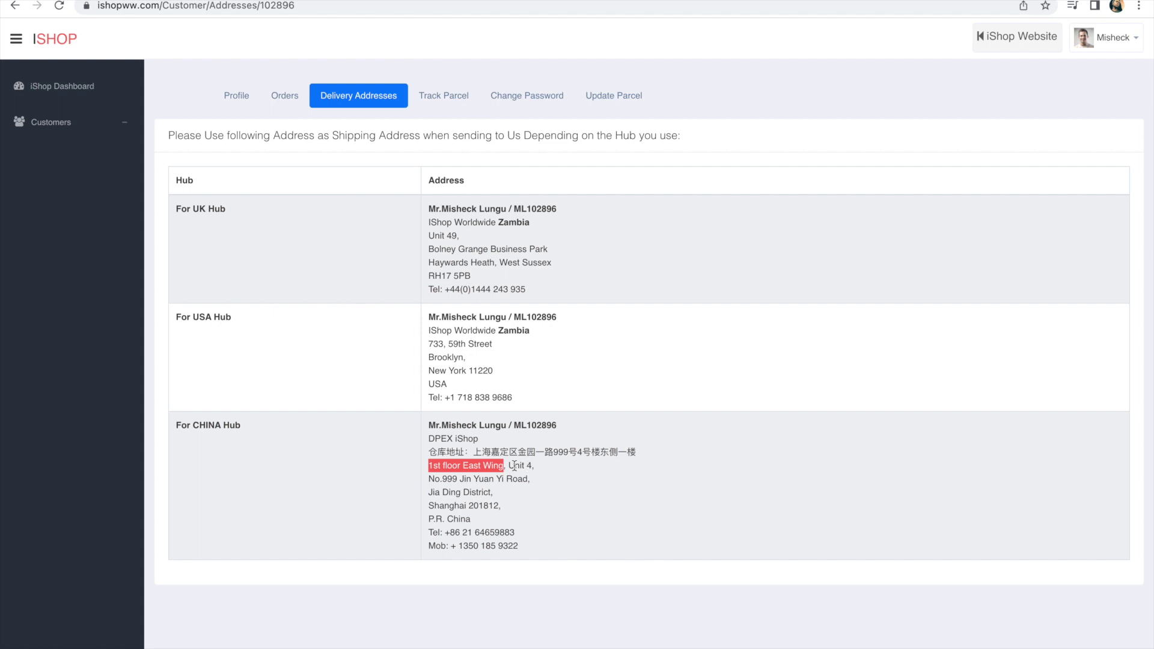
drag(509, 465, 535, 480)
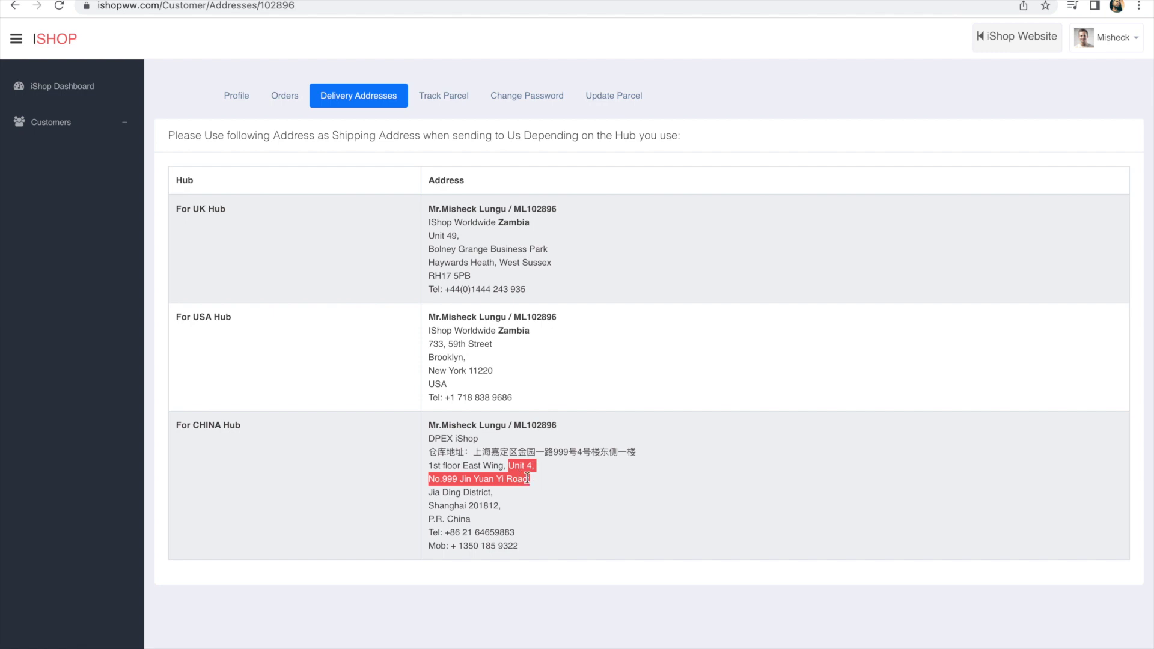
right_click(521, 475)
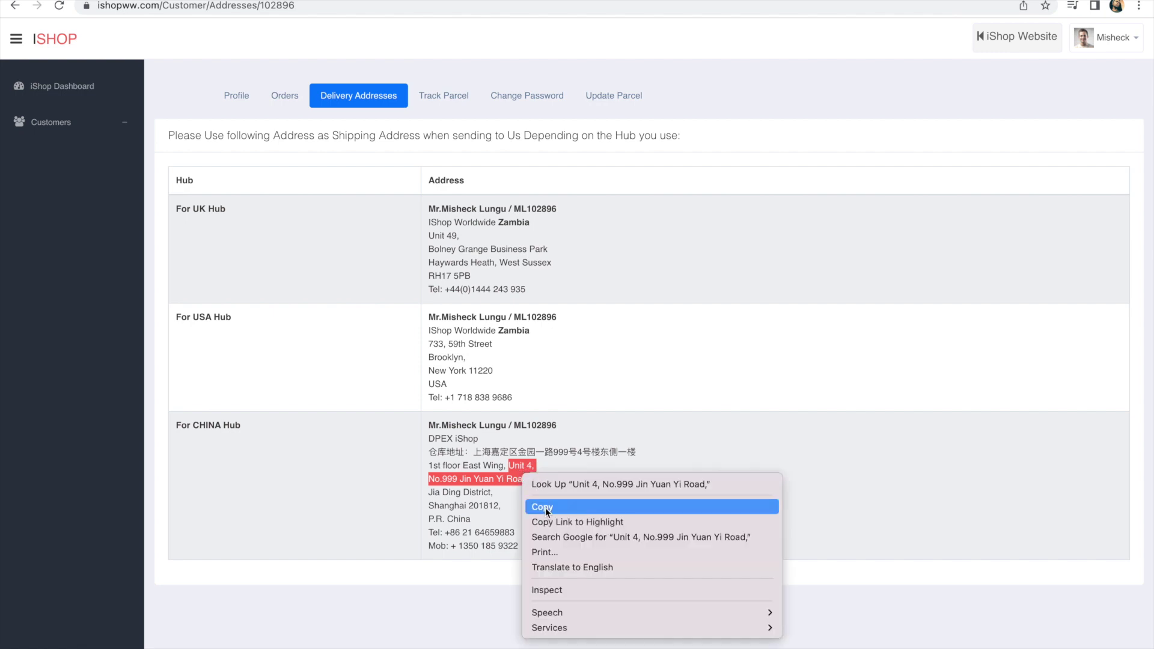
click(546, 506)
click(413, 1)
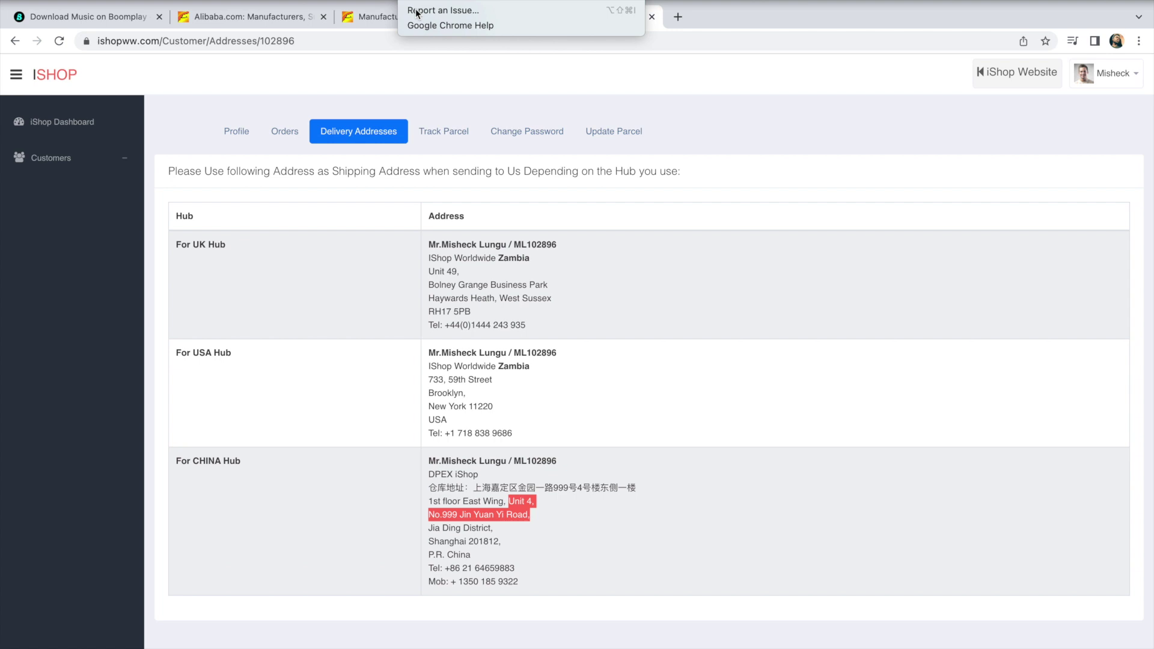
click(387, 22)
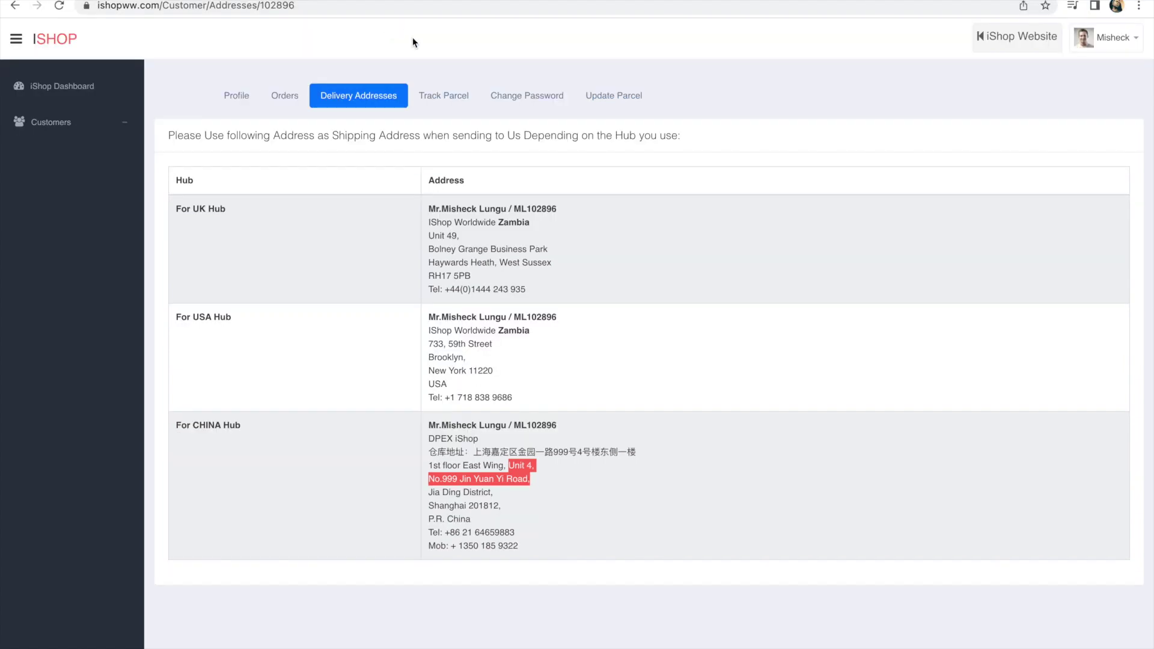
key(ctrl+Tab)
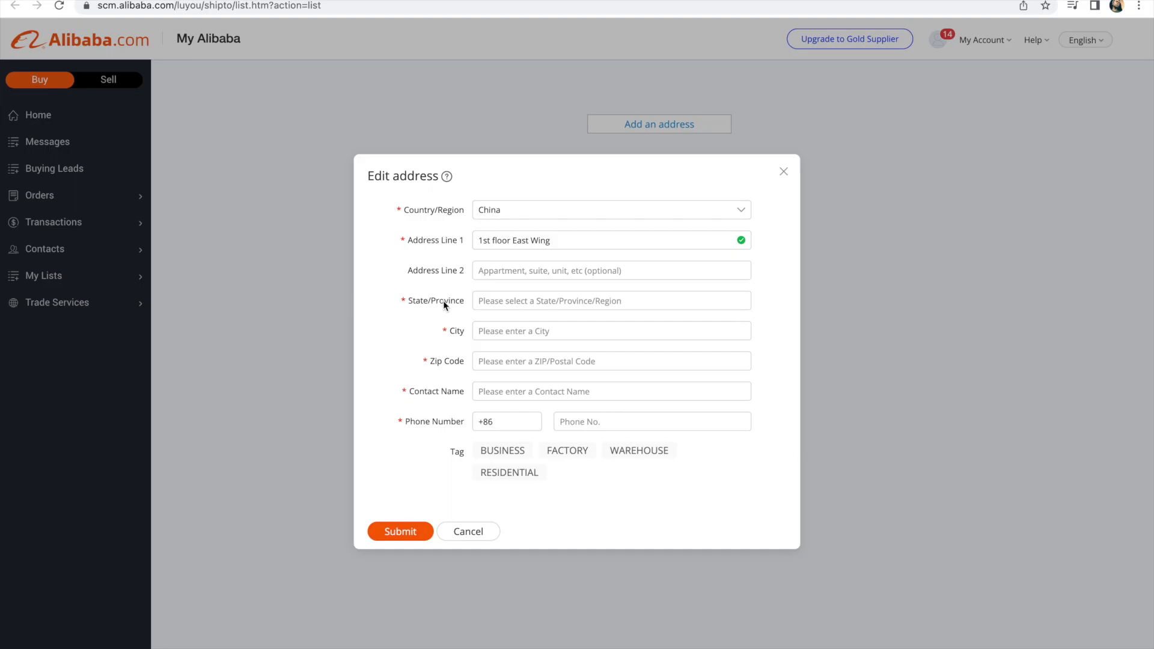
right_click(486, 272)
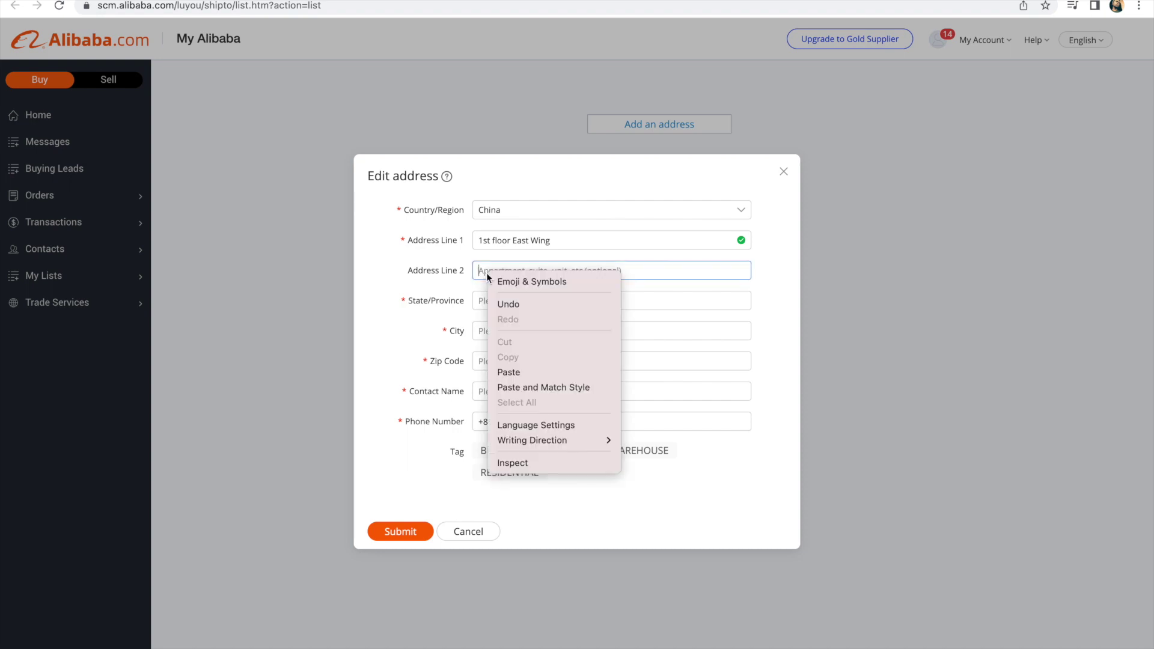
click(517, 372)
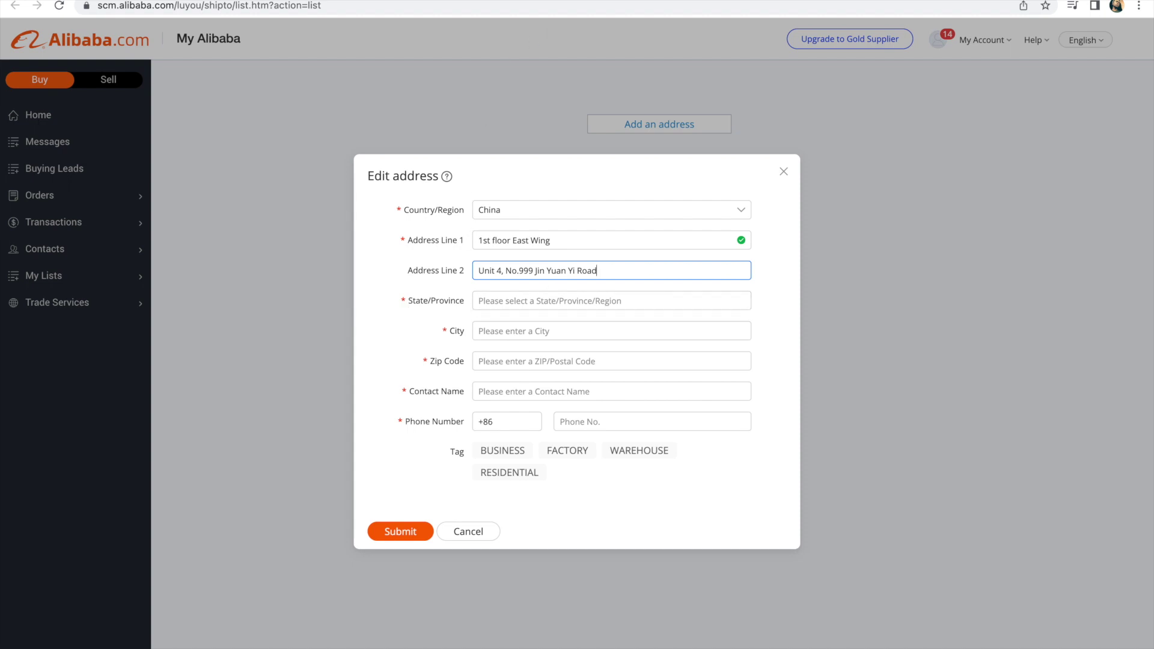
- Copy the district of the China hub address from iShop into the State/Province field of the Alibaba form
key(ctrl+Tab)
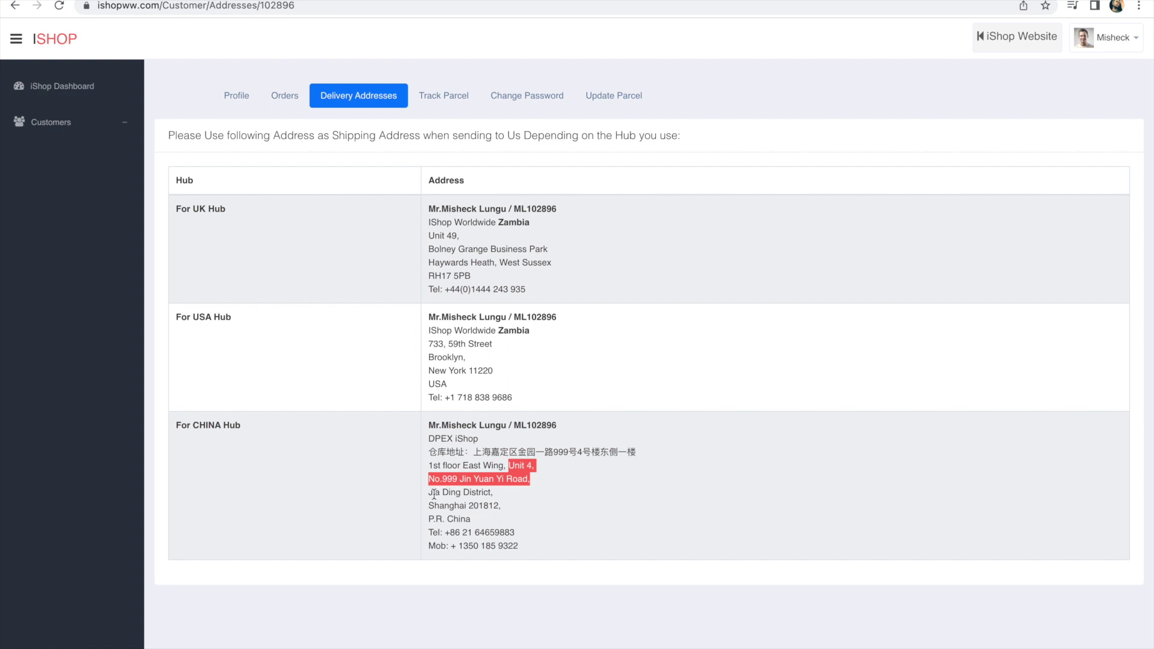
drag(429, 493, 493, 495)
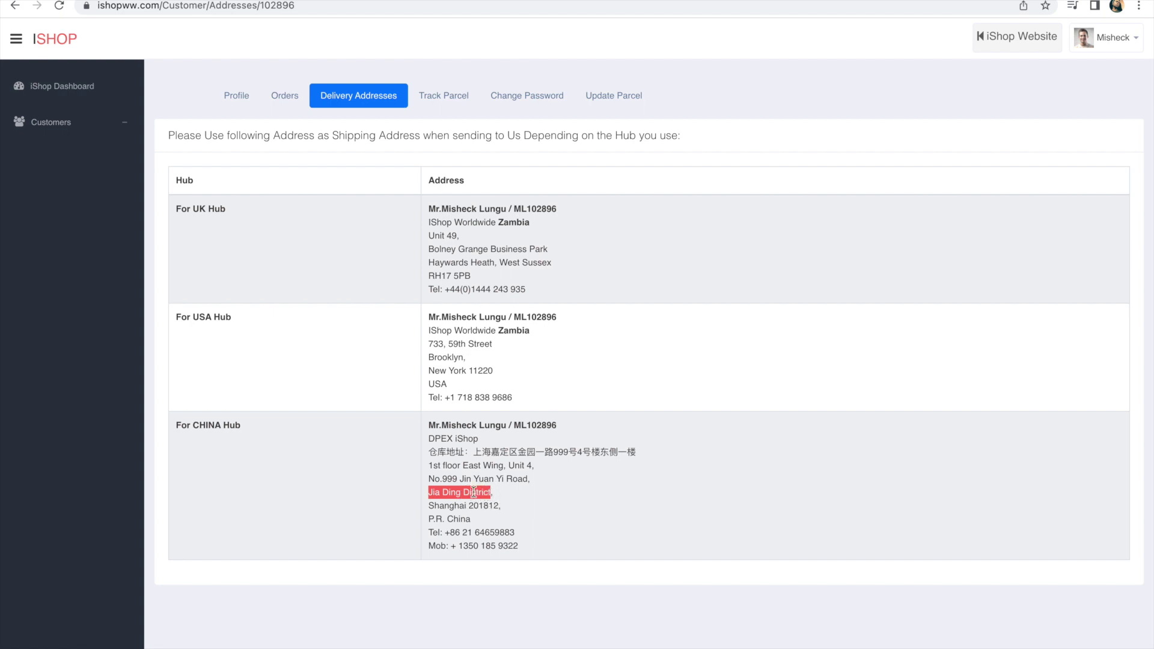
right_click(474, 491)
click(506, 522)
key(super+Tab)
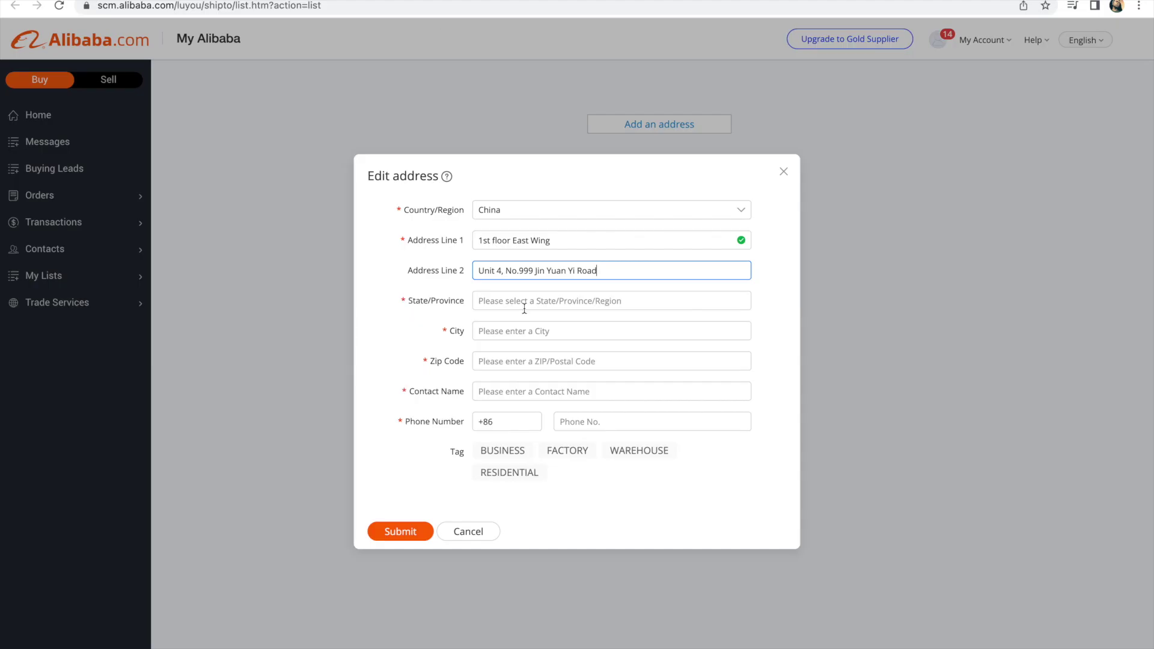
right_click(516, 303)
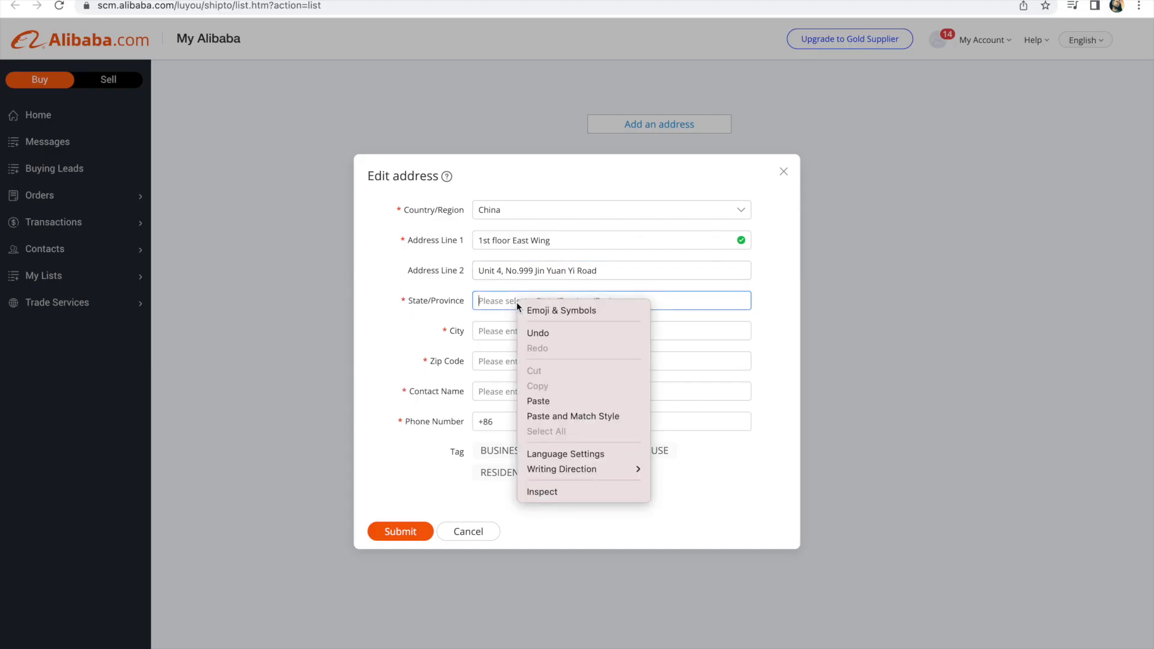
click(544, 401)
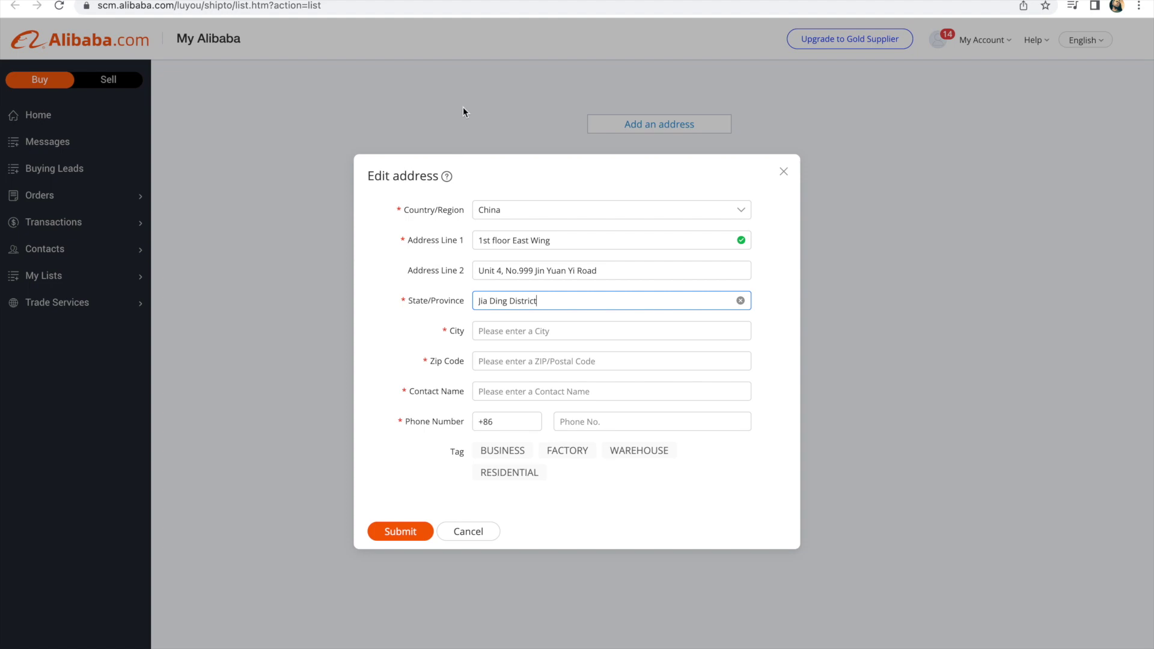
- Copy the city of iShop's China hub address into the City field of the Alibaba form and return to iShop's delivery addresses
key(ctrl+Tab)
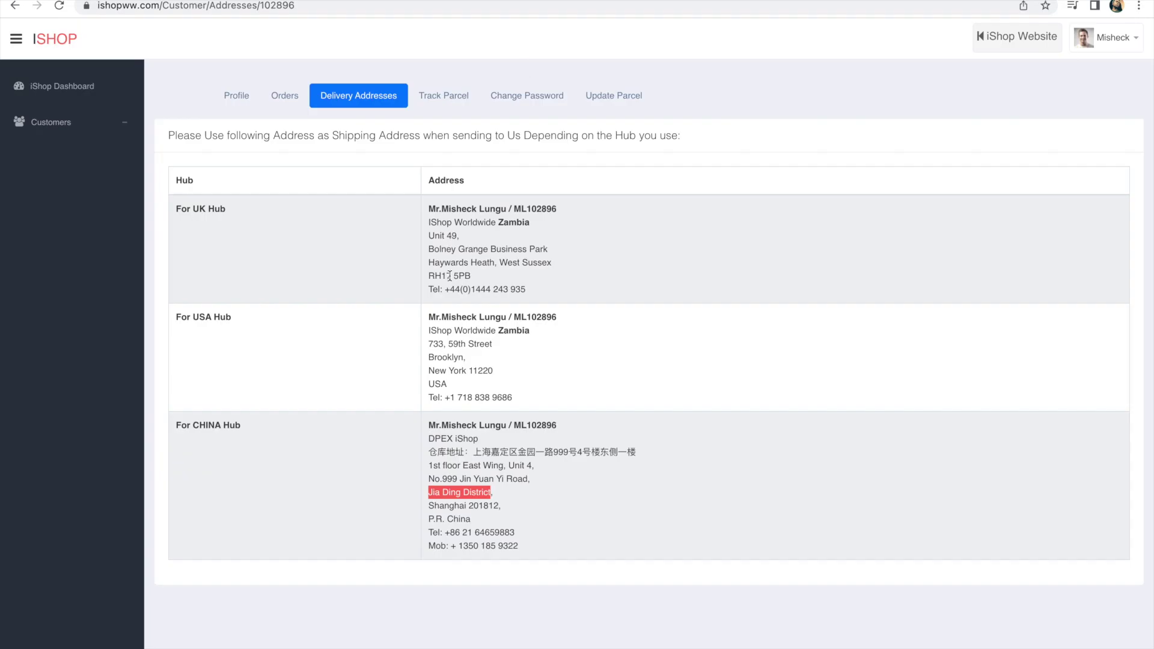
drag(429, 504, 468, 506)
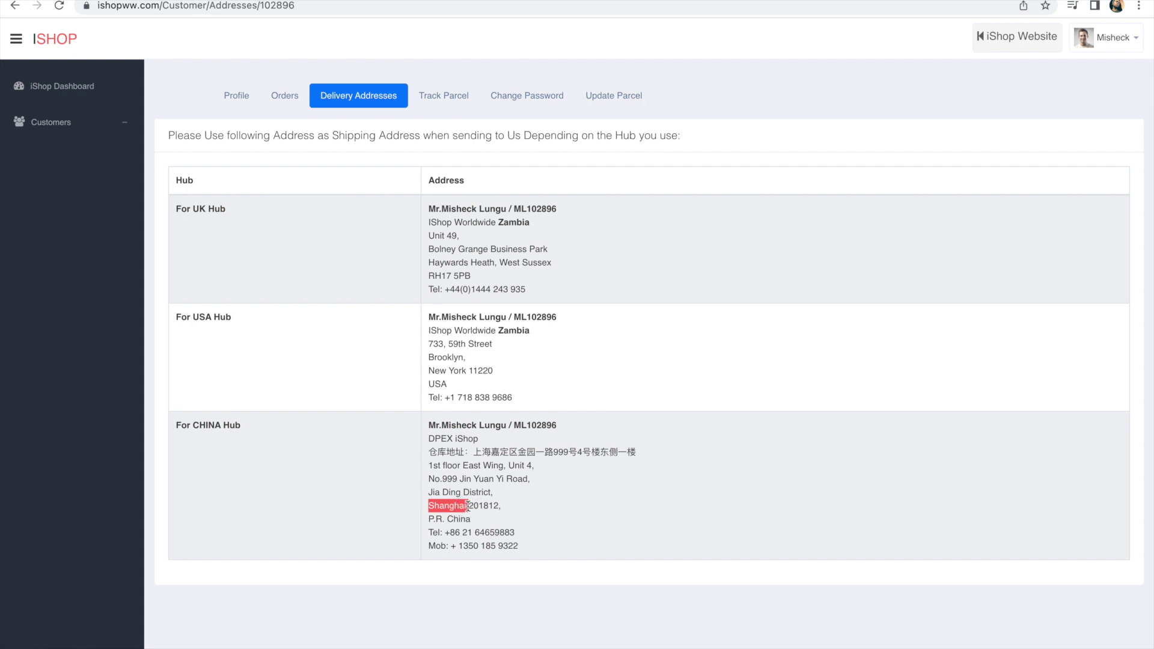
right_click(456, 506)
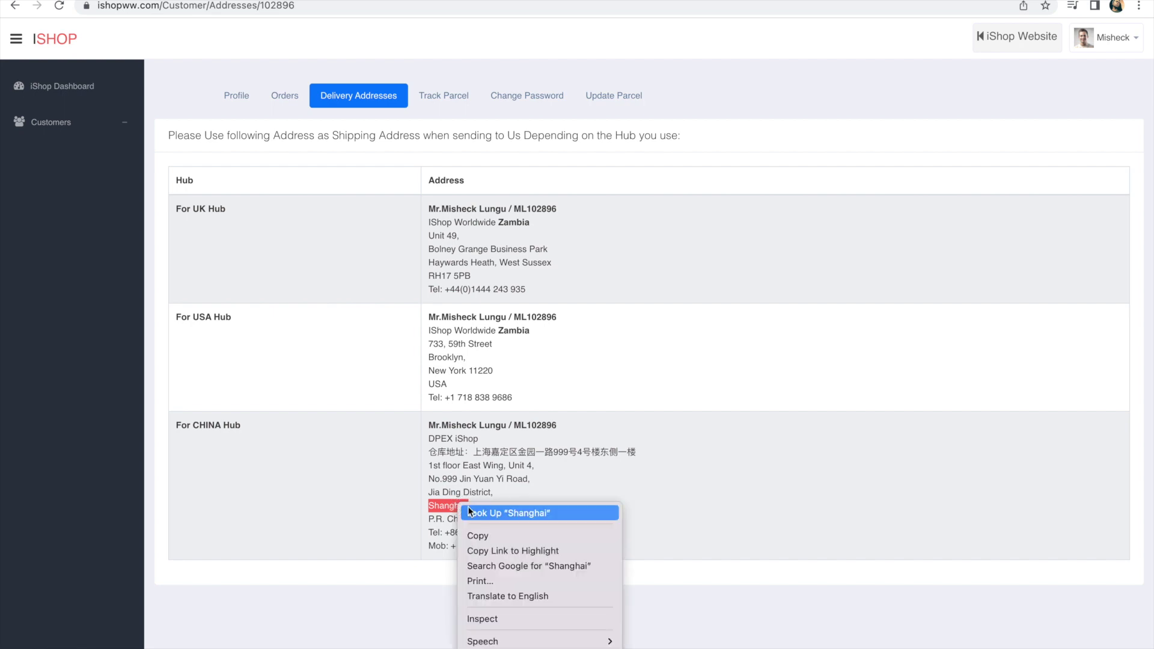
click(488, 537)
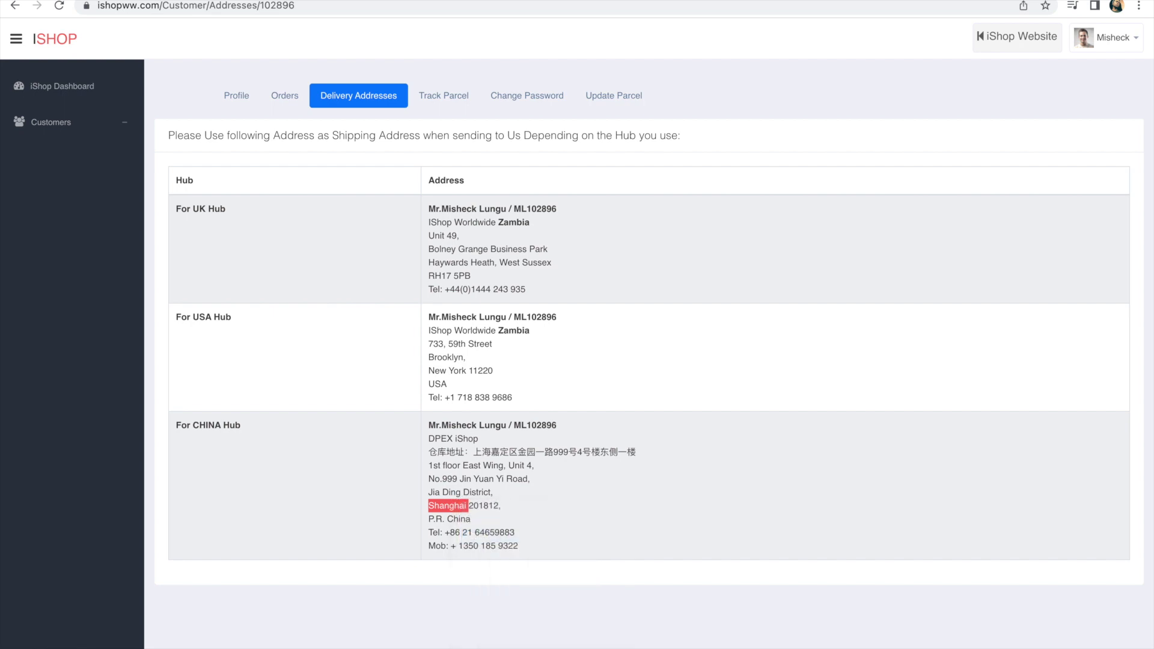
key(super+Tab)
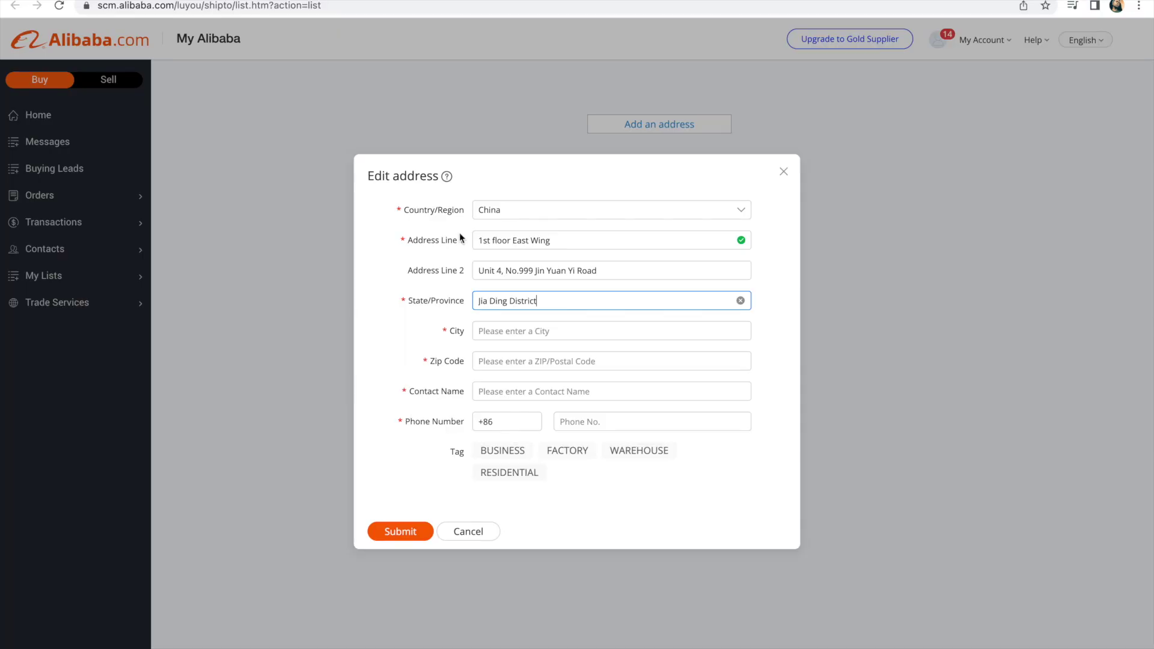
right_click(488, 330)
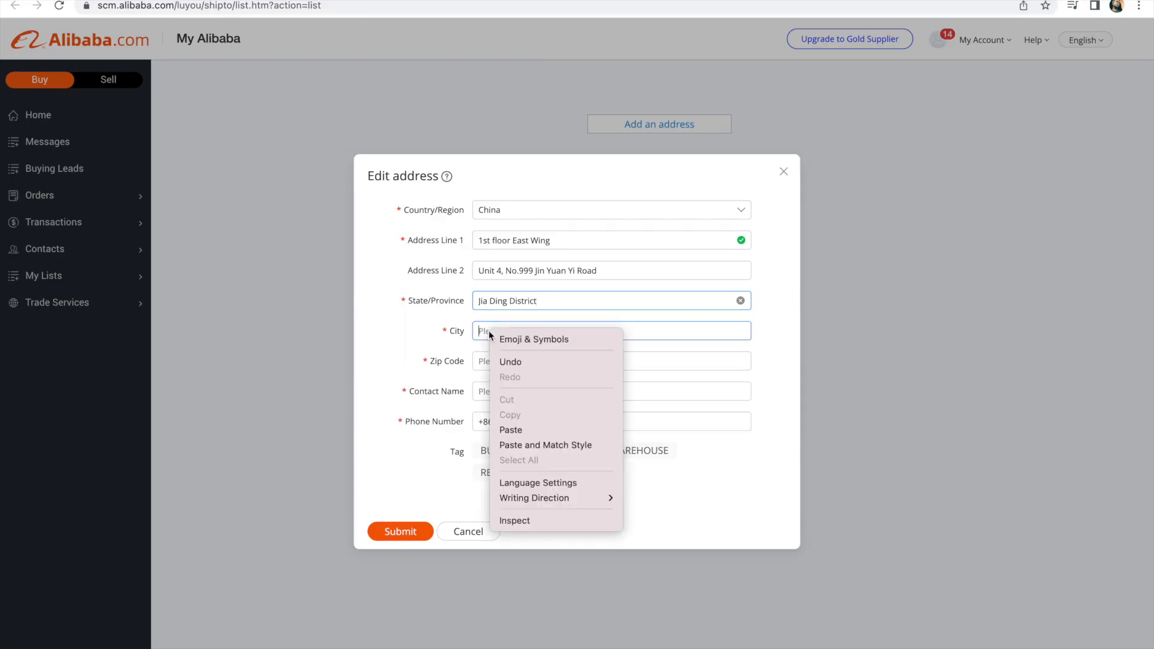
click(510, 428)
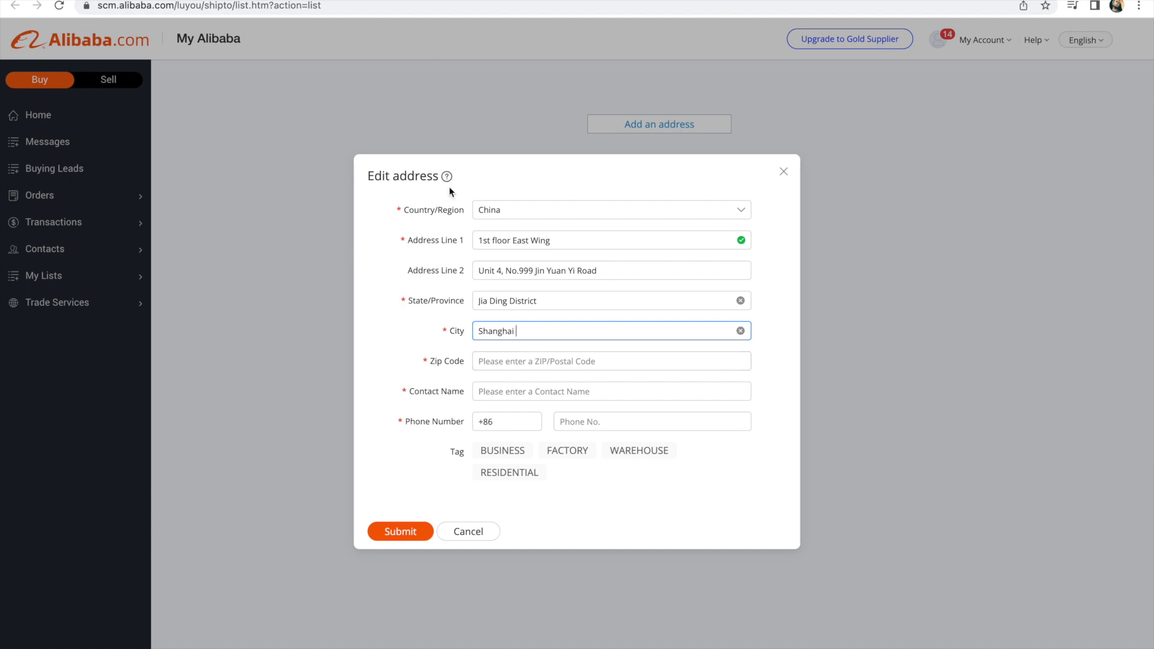
key(ctrl+Tab)
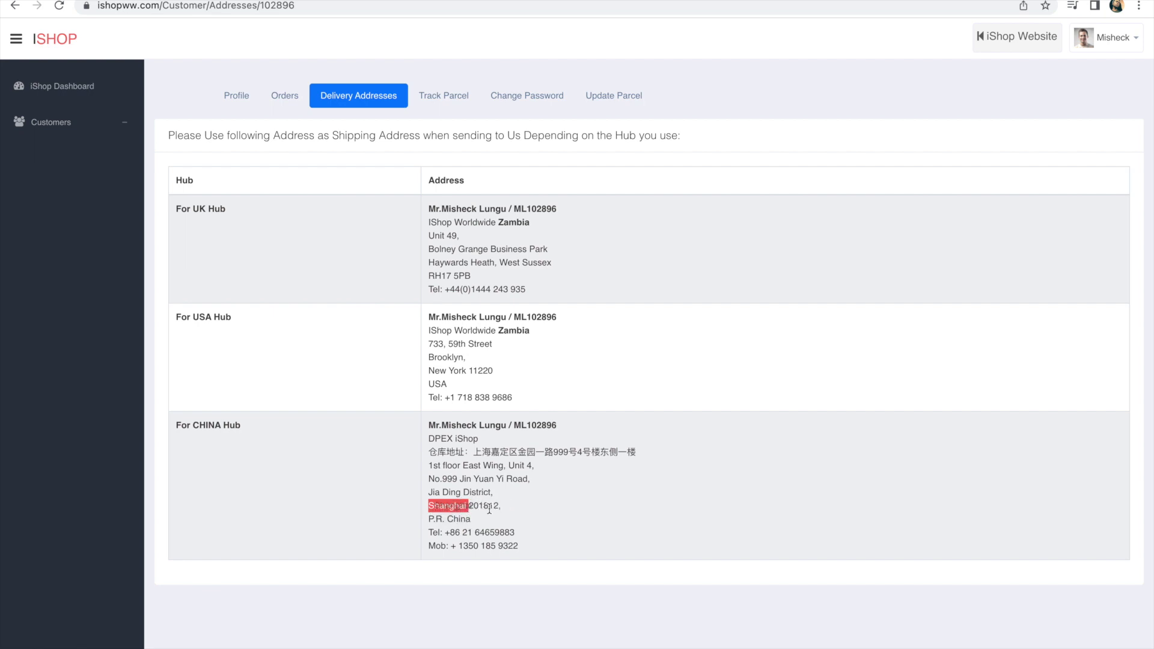
drag(498, 505, 473, 505)
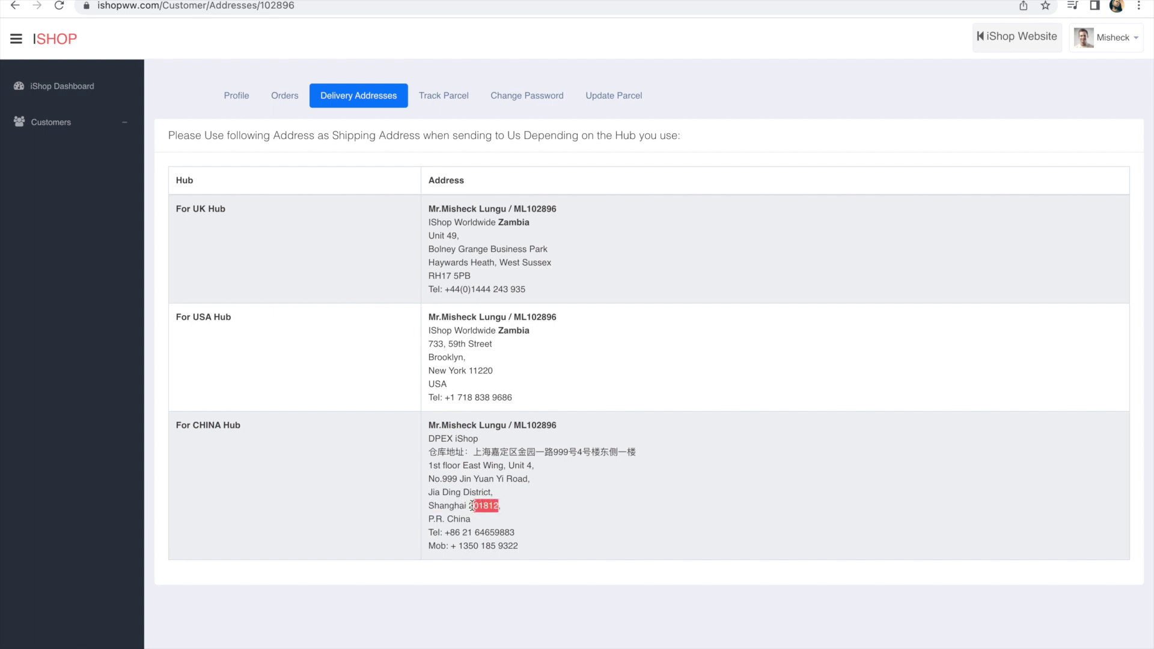
right_click(480, 506)
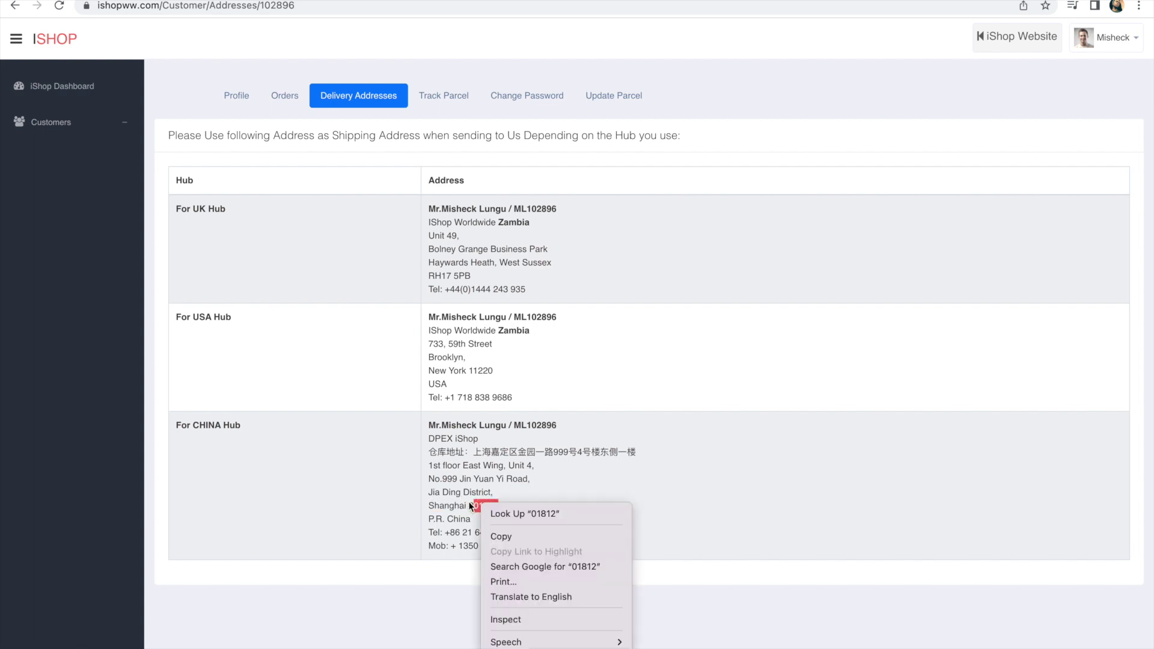
click(470, 502)
drag(490, 508, 497, 515)
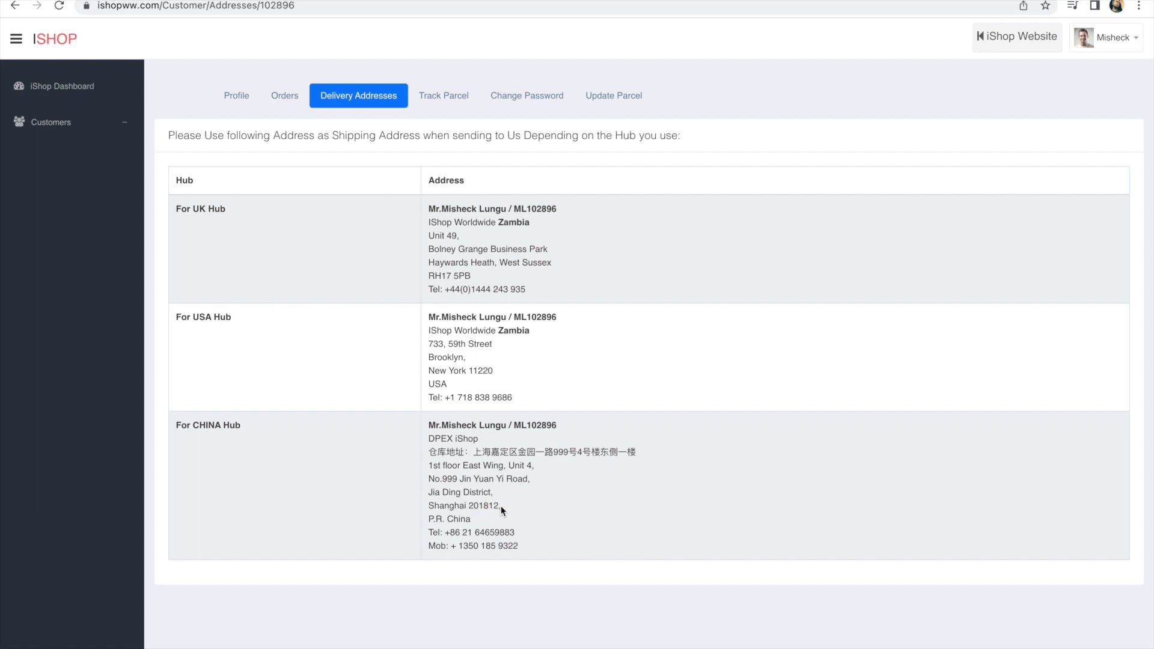
drag(500, 506, 473, 504)
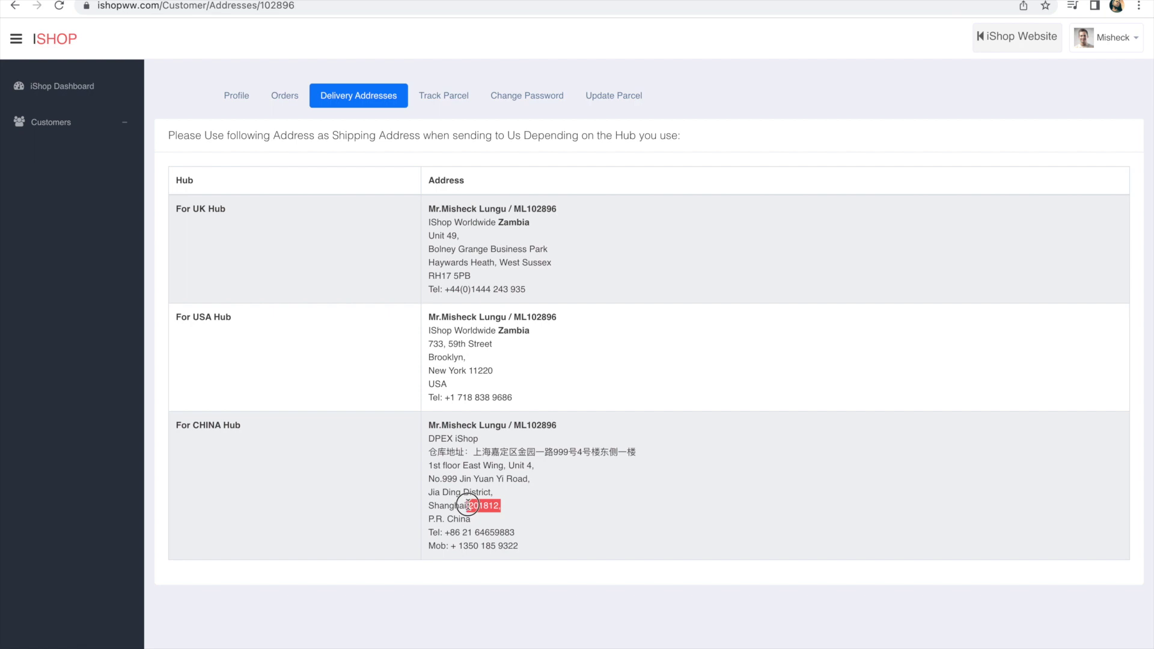
click(475, 510)
- Copy the complete postal code of the China hub address into the Zip Code field of the Alibaba form
drag(468, 506, 505, 510)
right_click(492, 505)
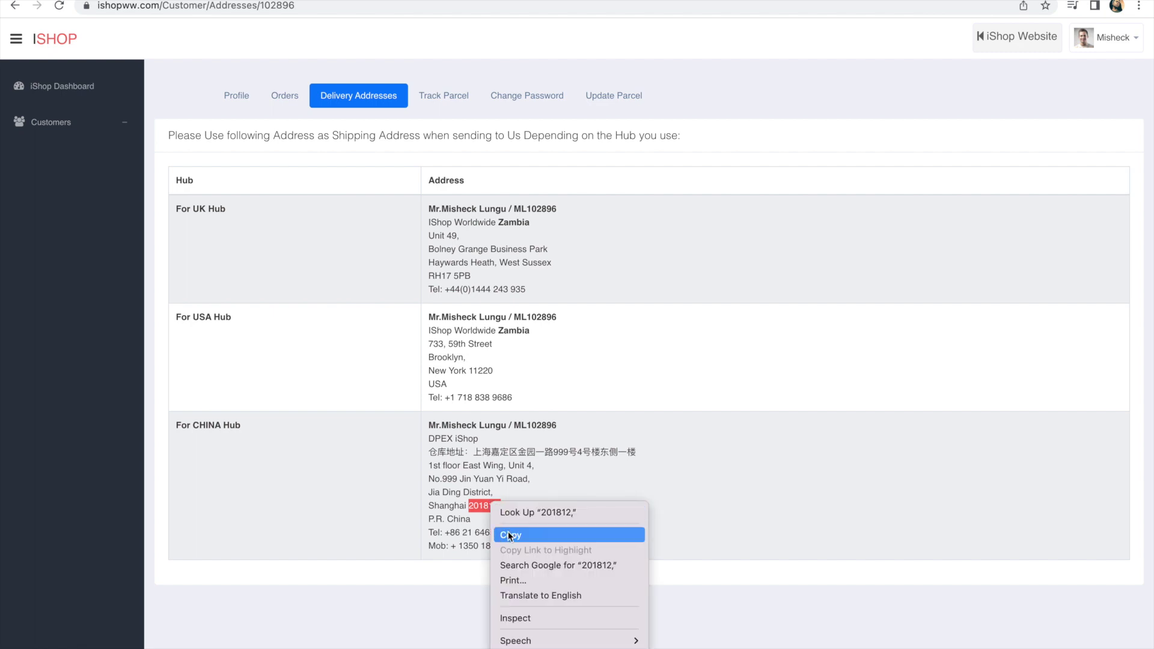
click(508, 534)
click(496, 2)
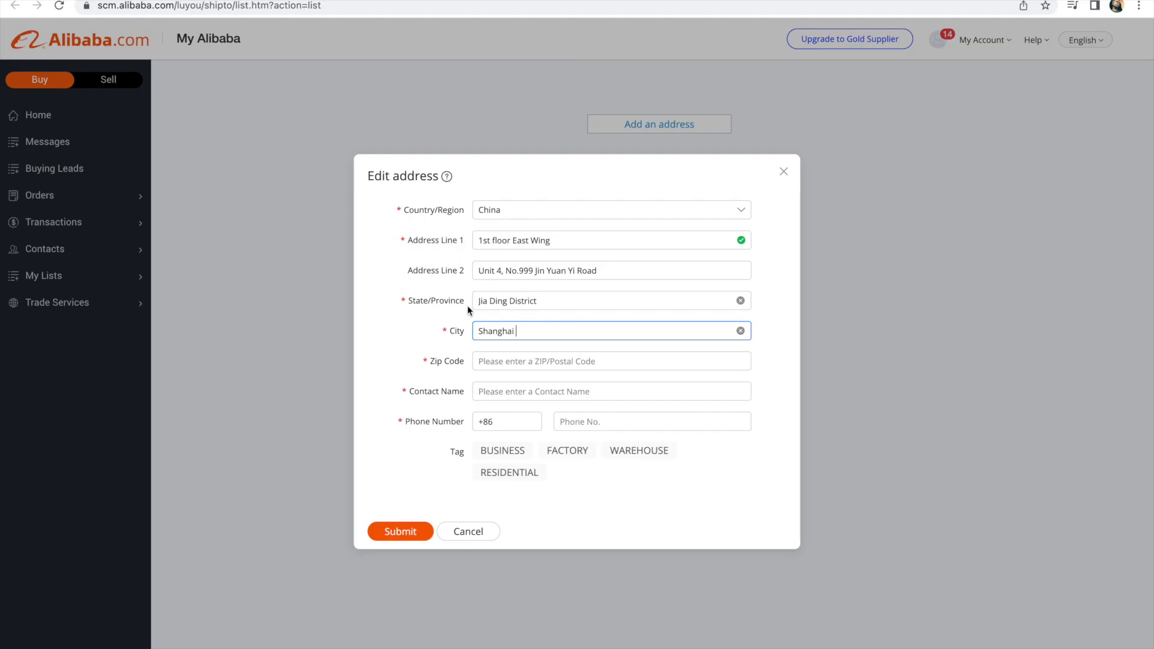
click(487, 361)
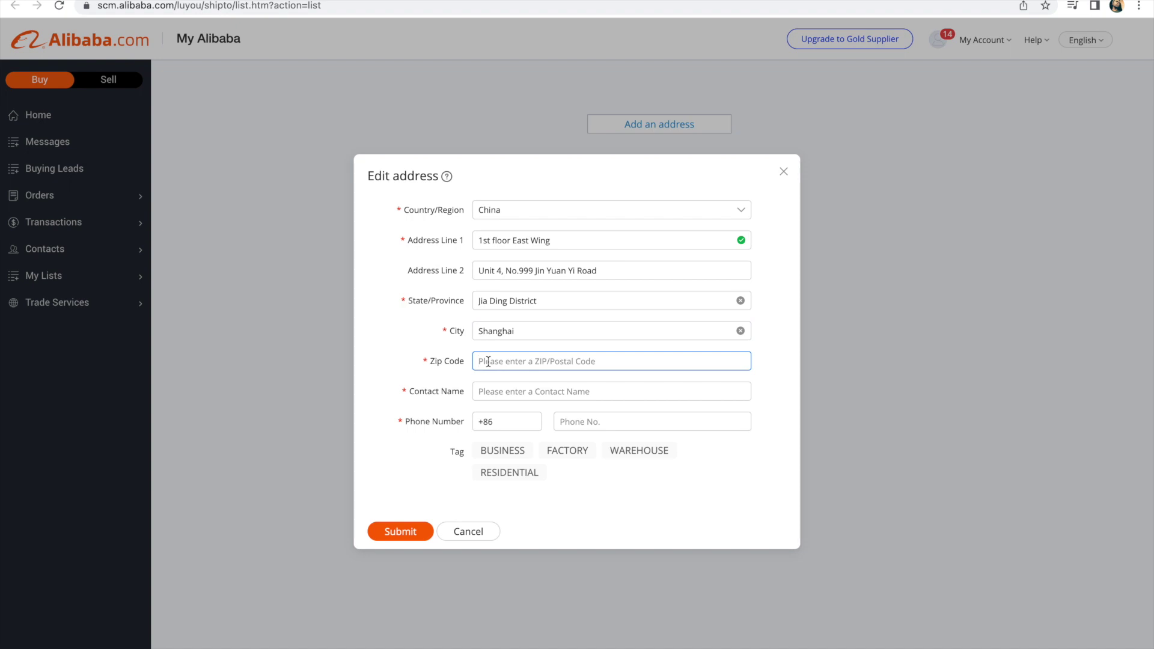
right_click(488, 361)
click(506, 460)
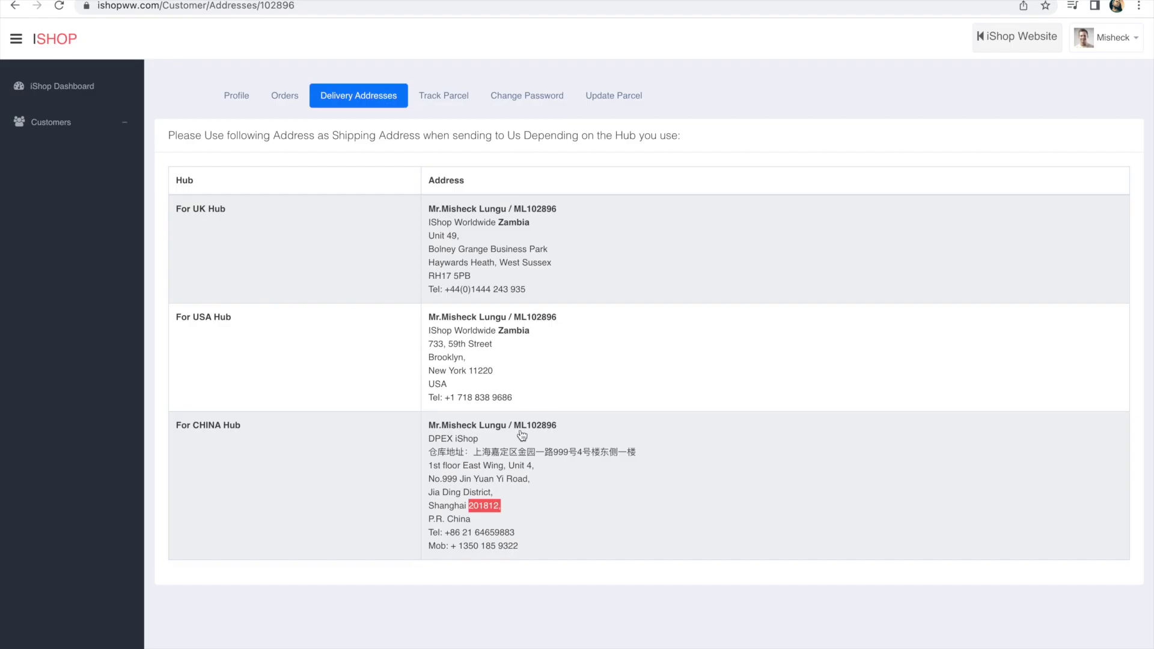
- Copy the recipient's full name and customer code from iShop's China hub address into the Contact Name field of the Alibaba form
drag(556, 424, 422, 430)
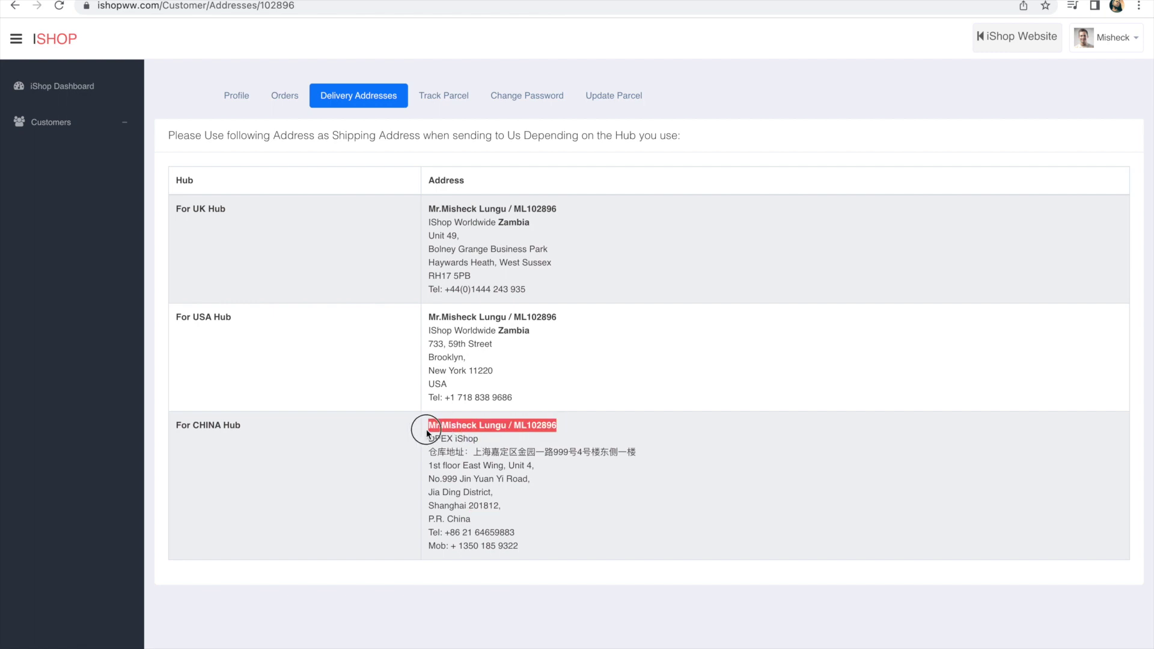
right_click(451, 427)
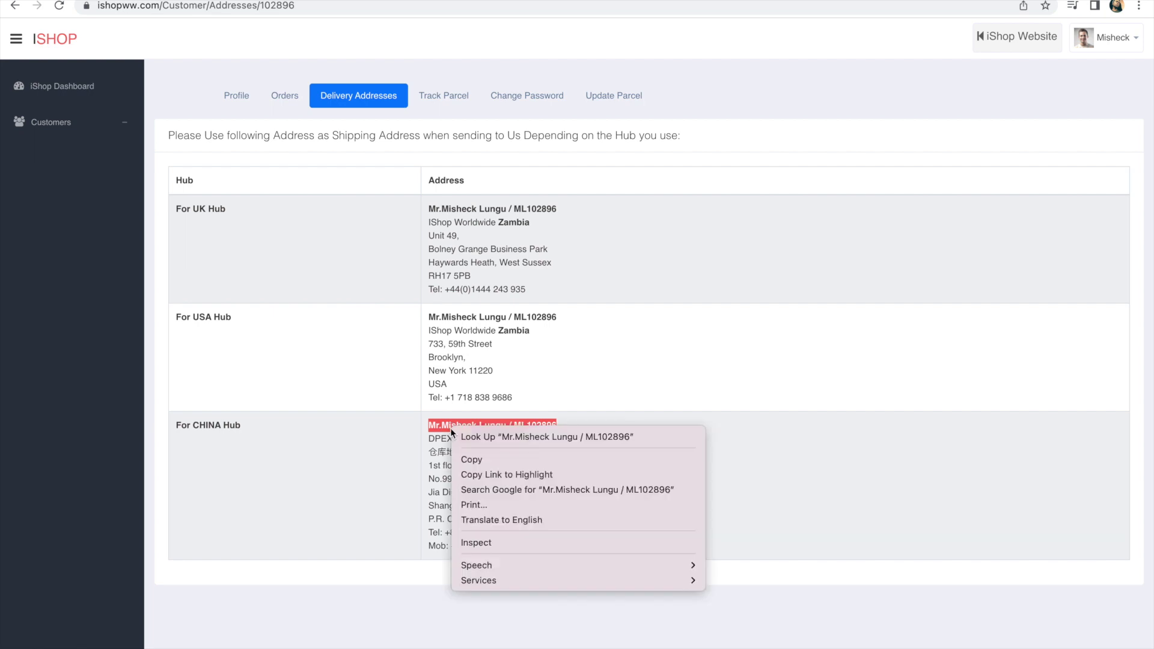
click(477, 460)
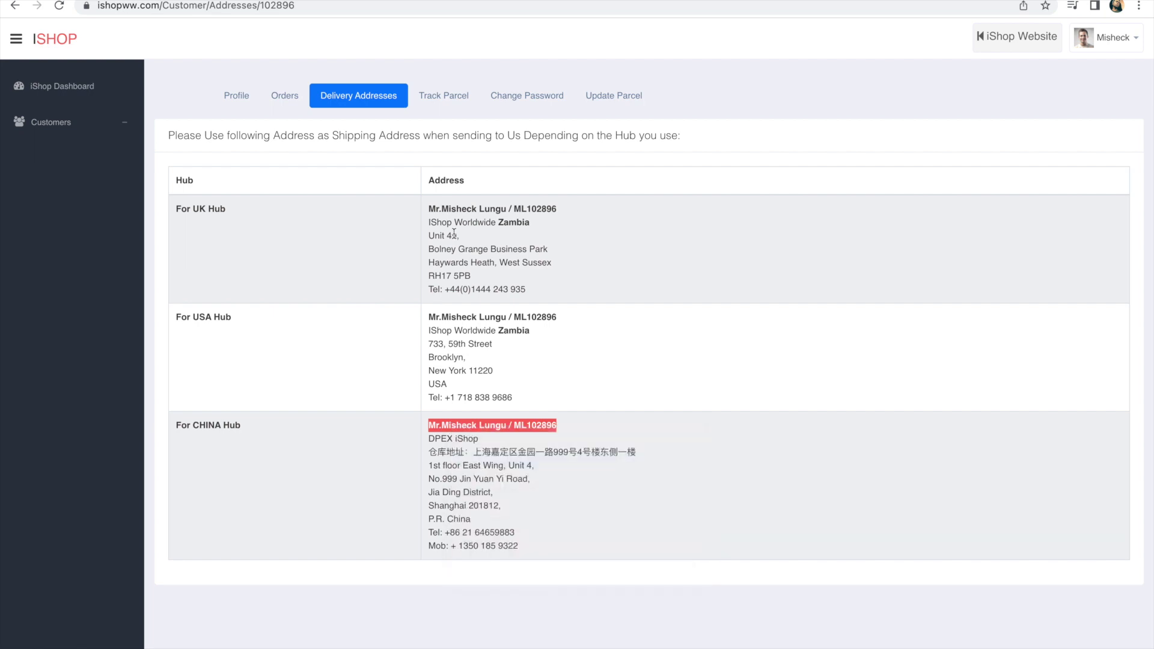
key(ctrl+Tab)
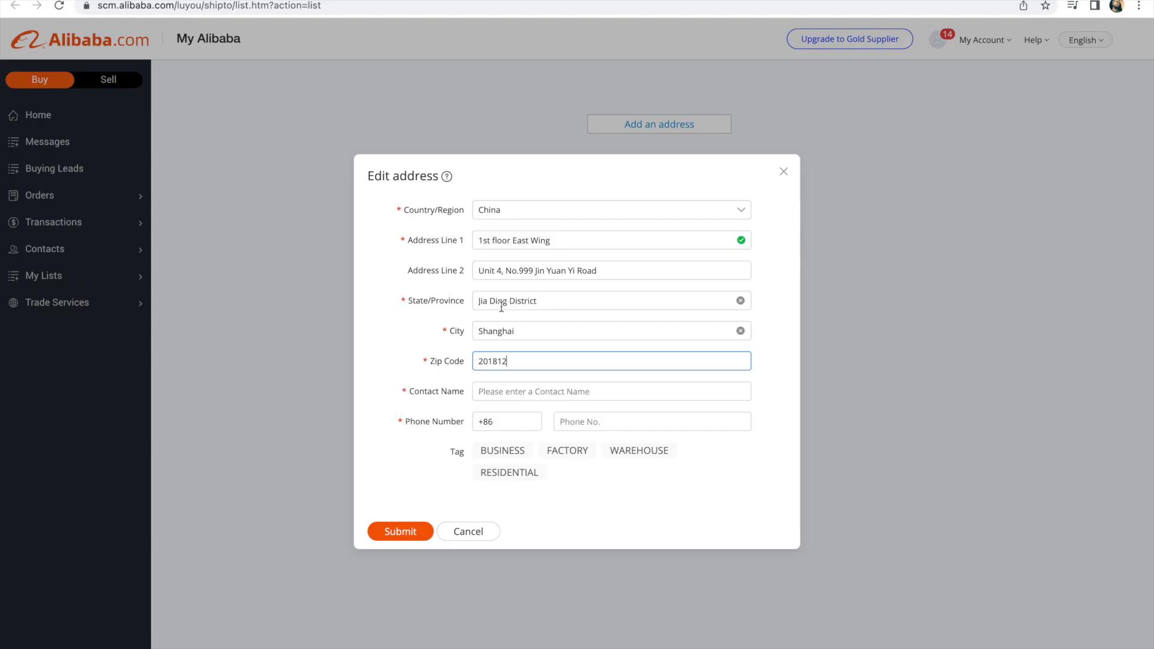
click(517, 394)
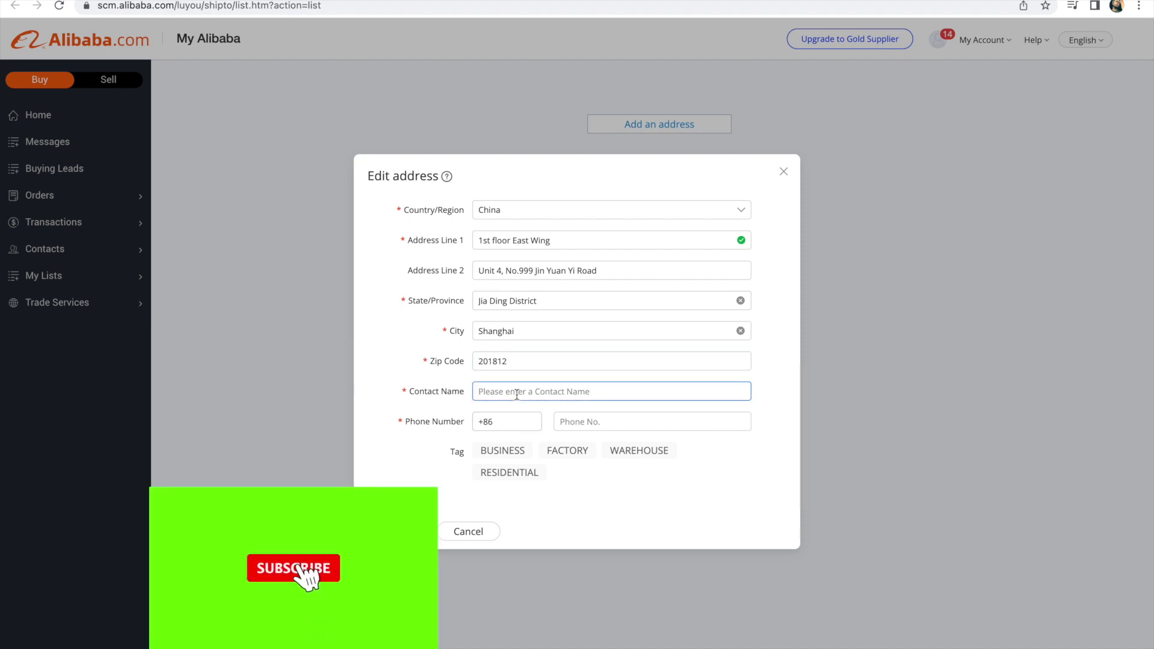
right_click(517, 393)
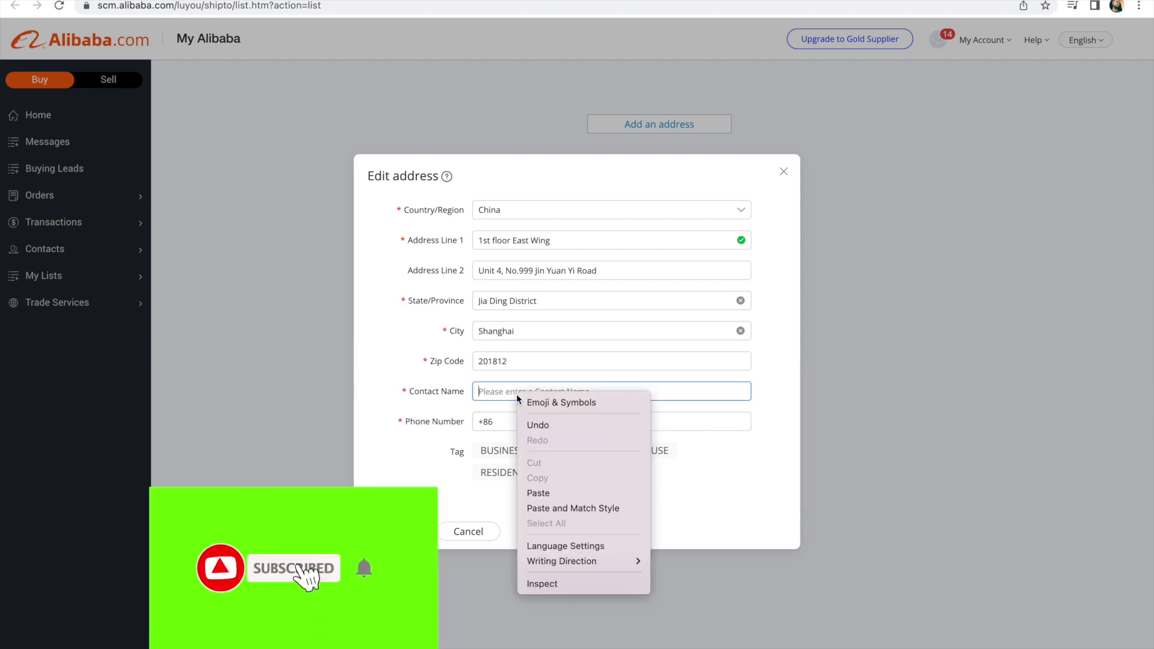
click(538, 493)
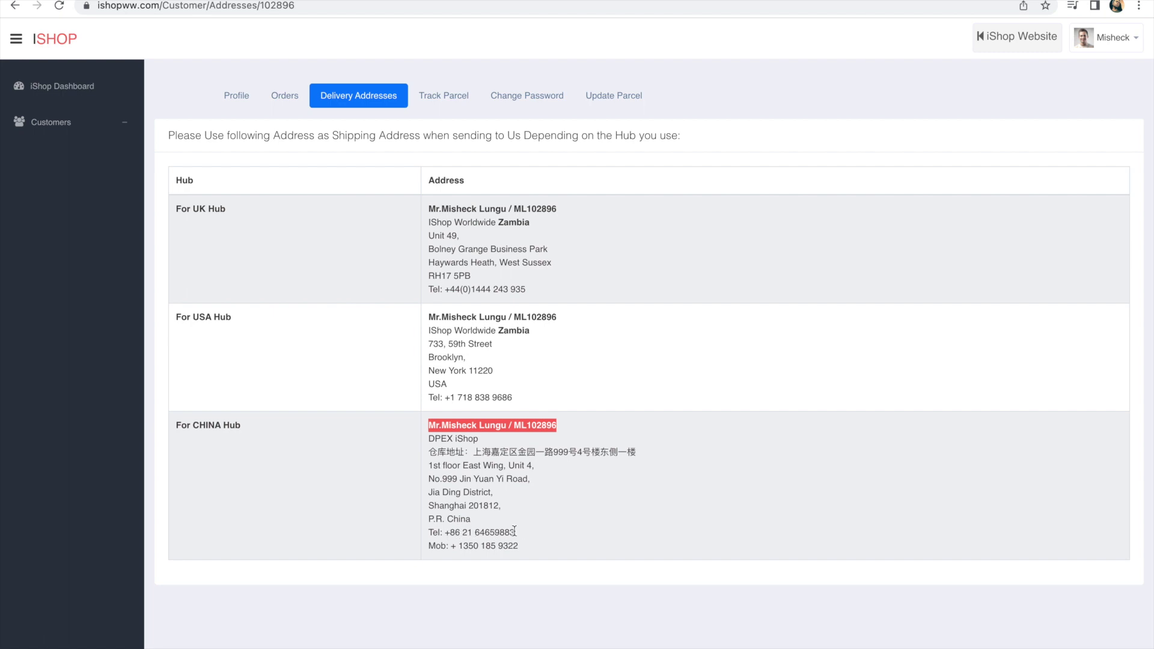
- Copy the China hub's telephone number without its country code from iShop into the phone number field of the Alibaba form
click(466, 532)
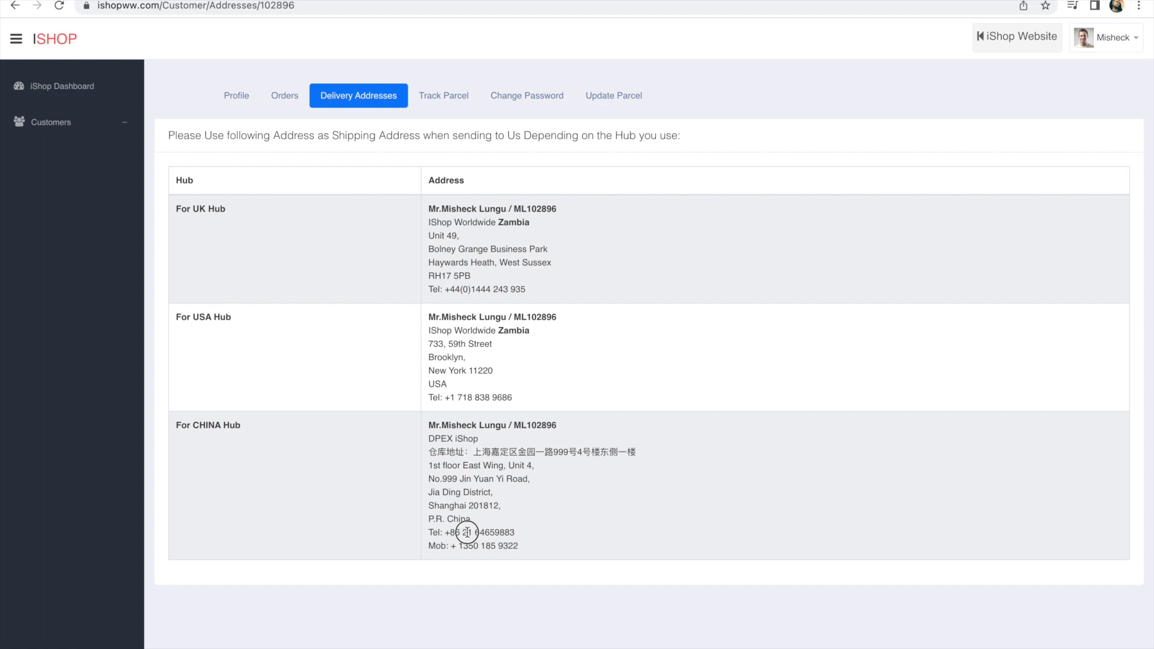
right_click(502, 533)
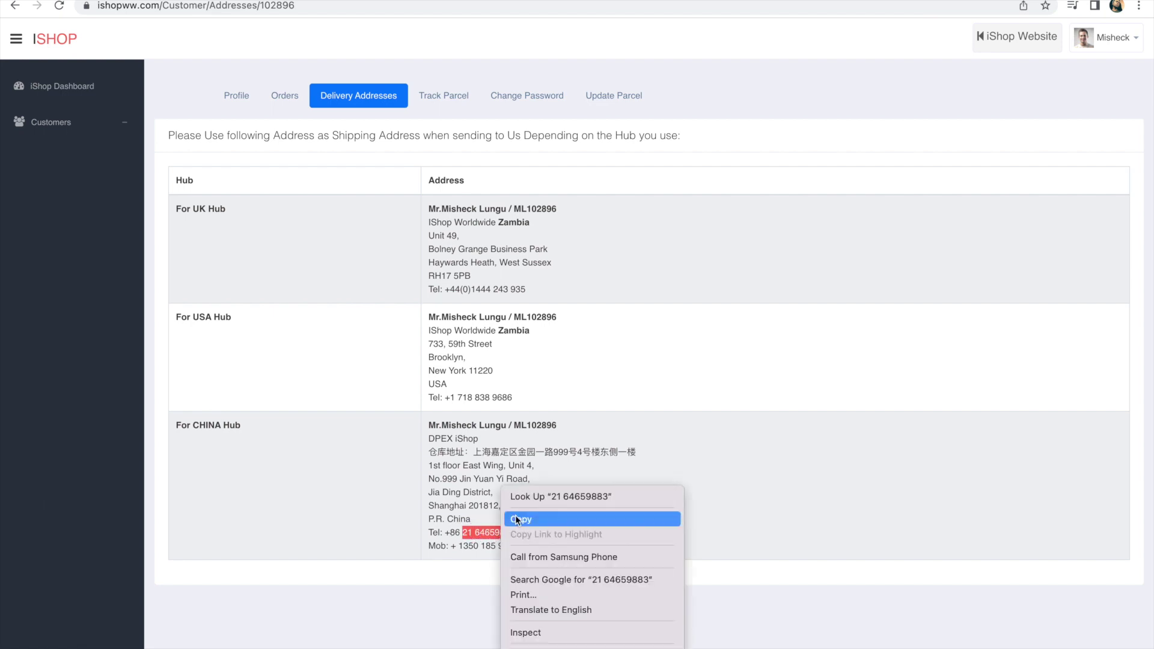
click(520, 519)
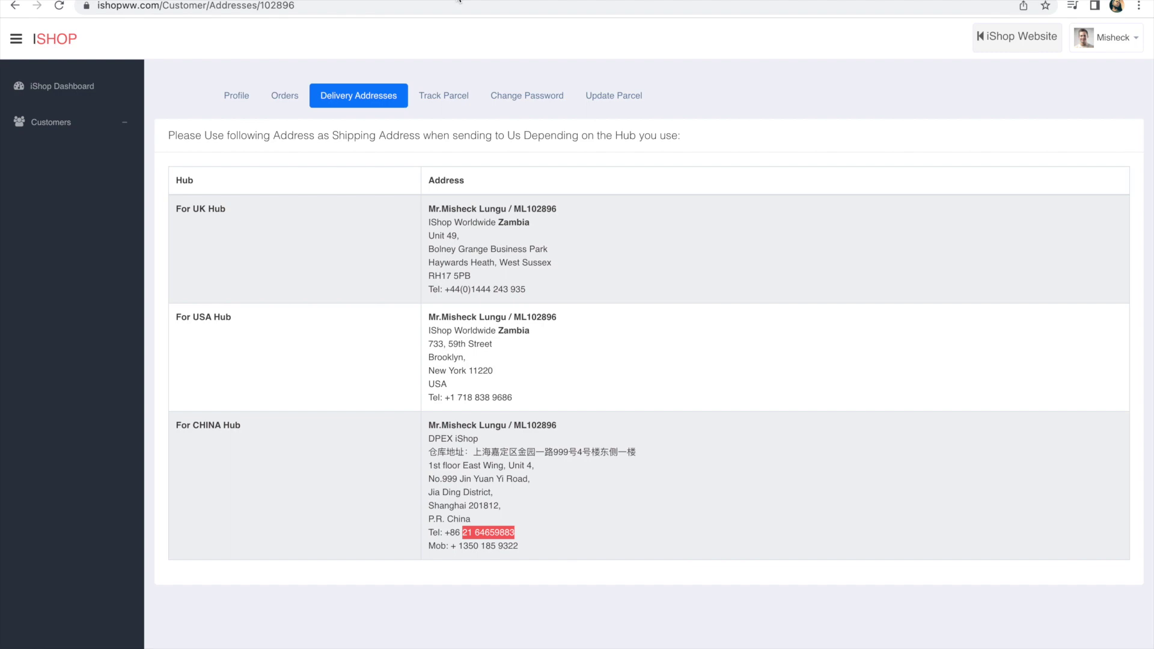
key(ctrl+Tab)
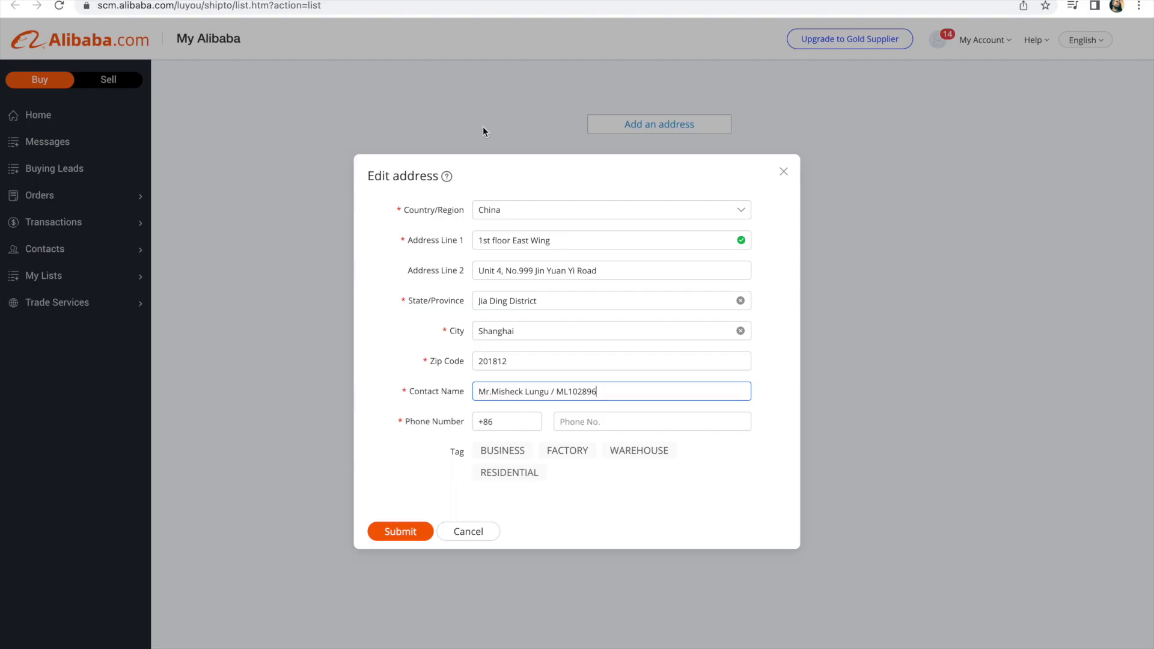
right_click(571, 422)
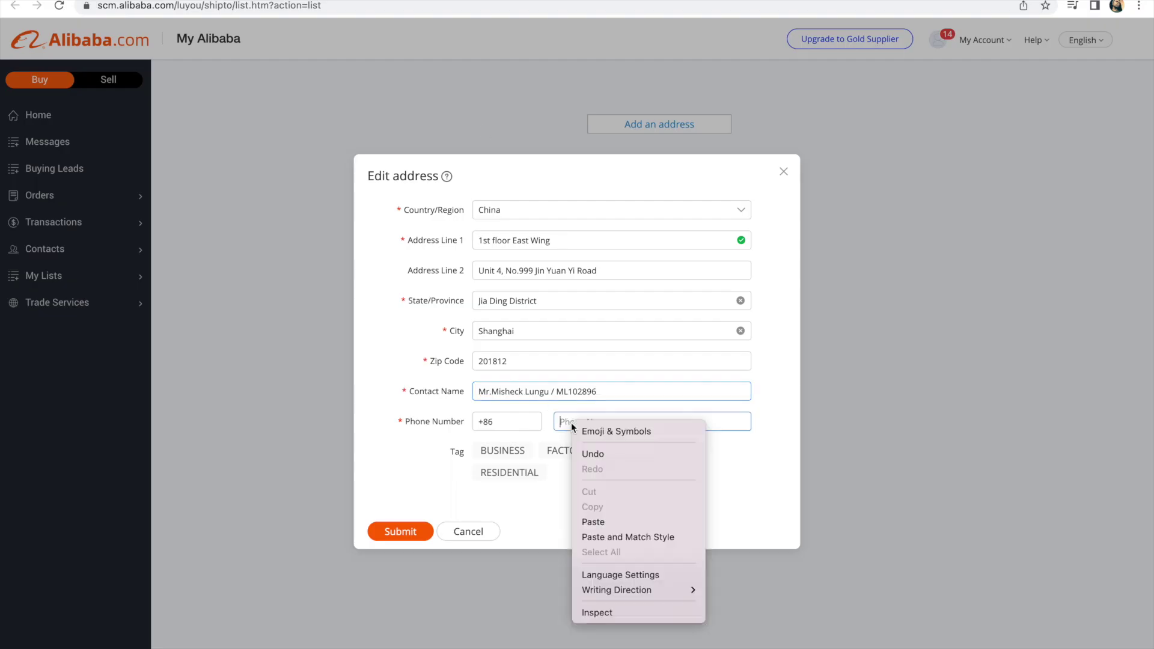
click(594, 521)
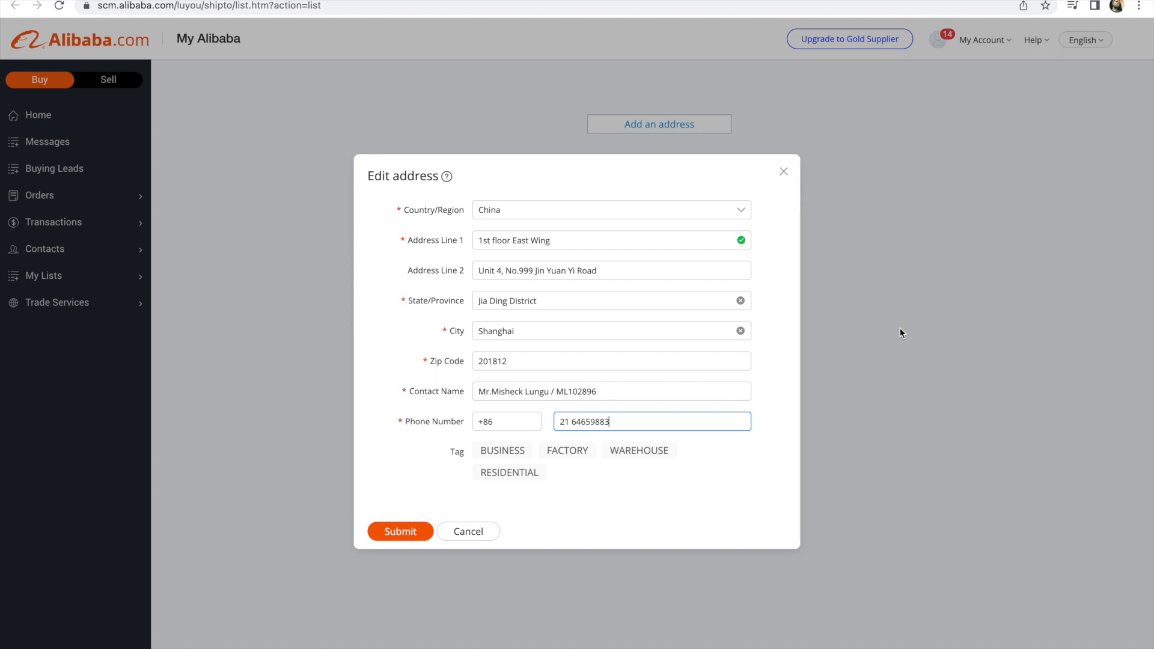
- Tag the new shipping address as WAREHOUSE and submit the form
click(520, 472)
click(637, 455)
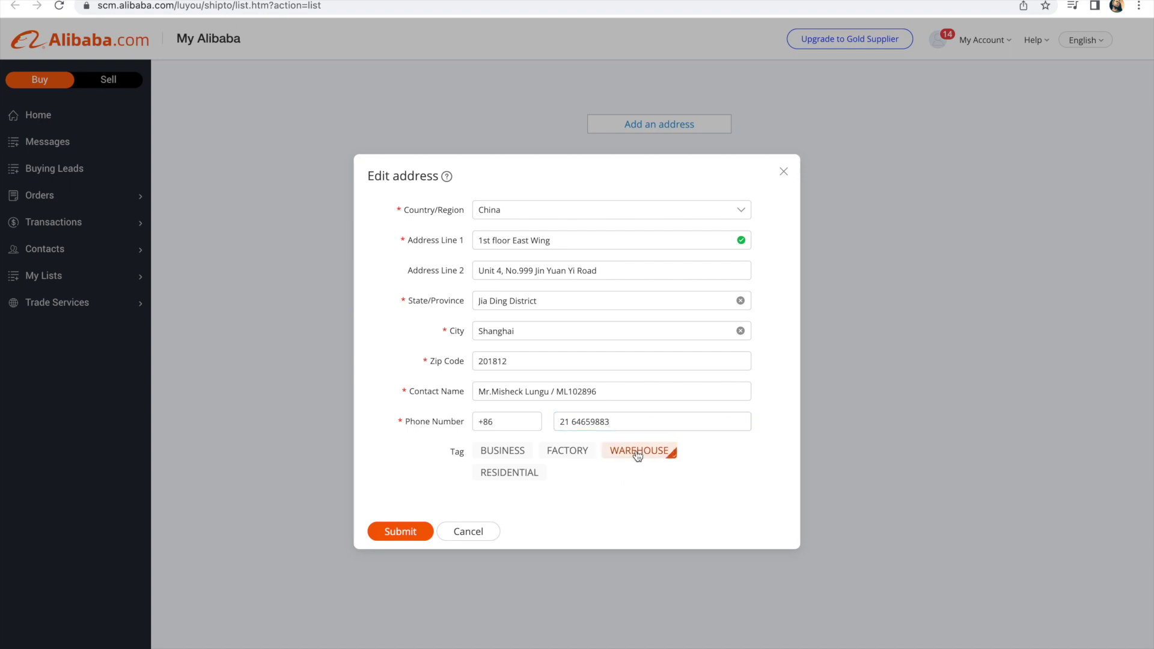
click(397, 535)
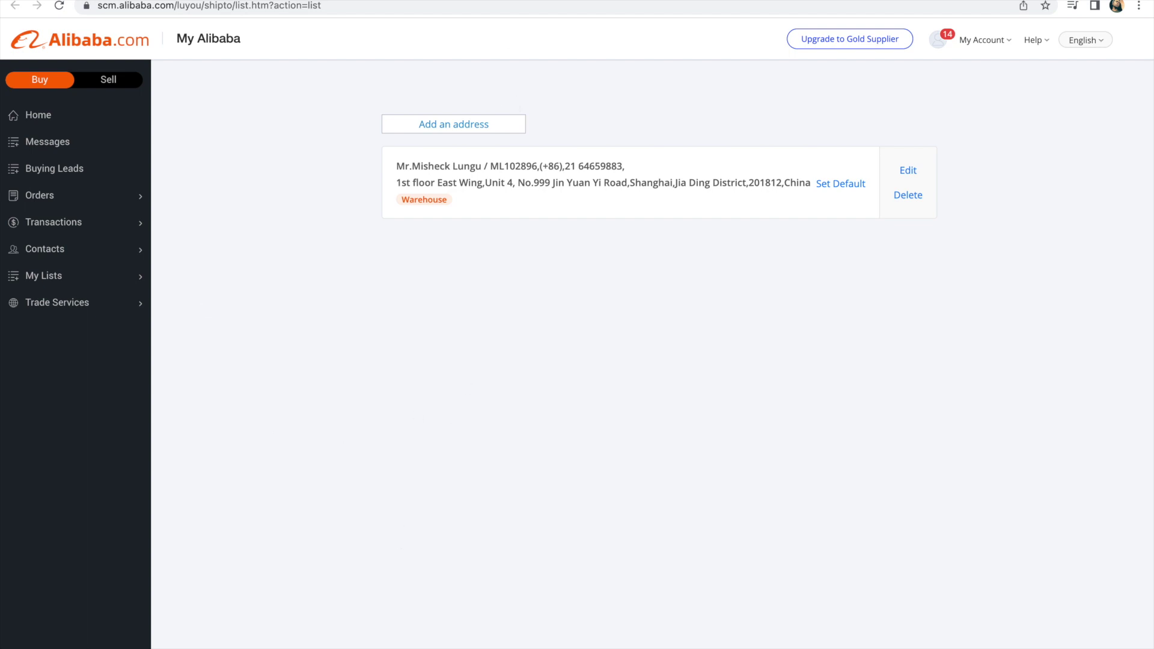
- Switch to the Alibaba home page and look through its product recommendations, prices and minimum order quantities down to the footer and back
click(274, 1)
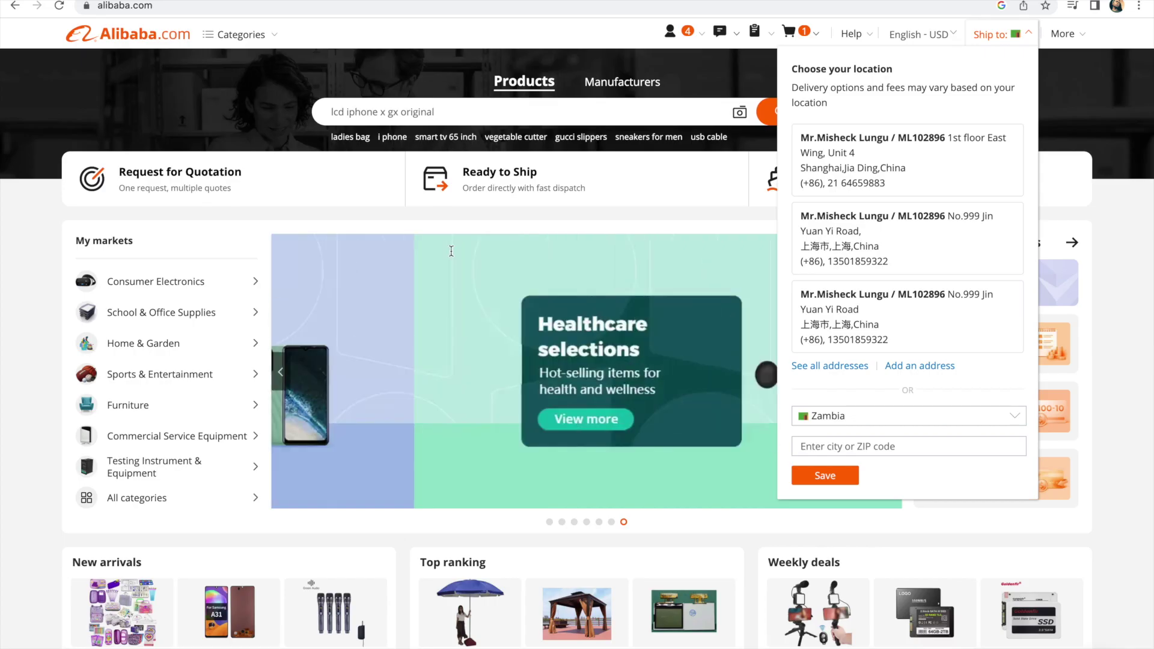
scroll(481, 280, down, 9)
scroll(481, 278, down, 2)
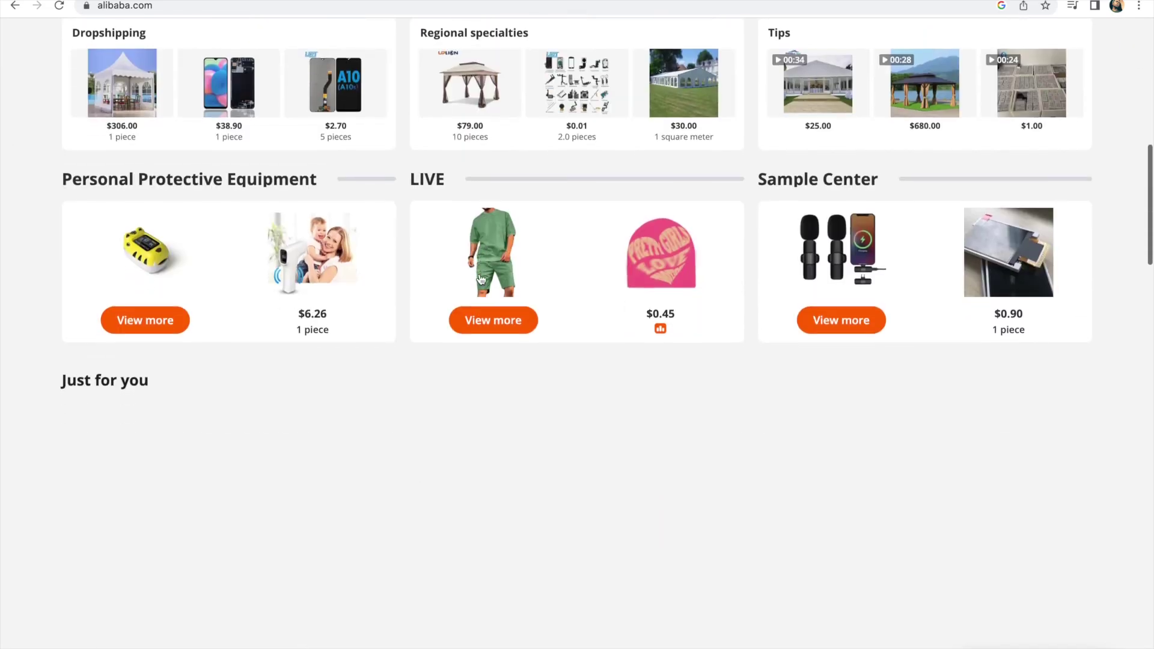
scroll(481, 279, down, 9)
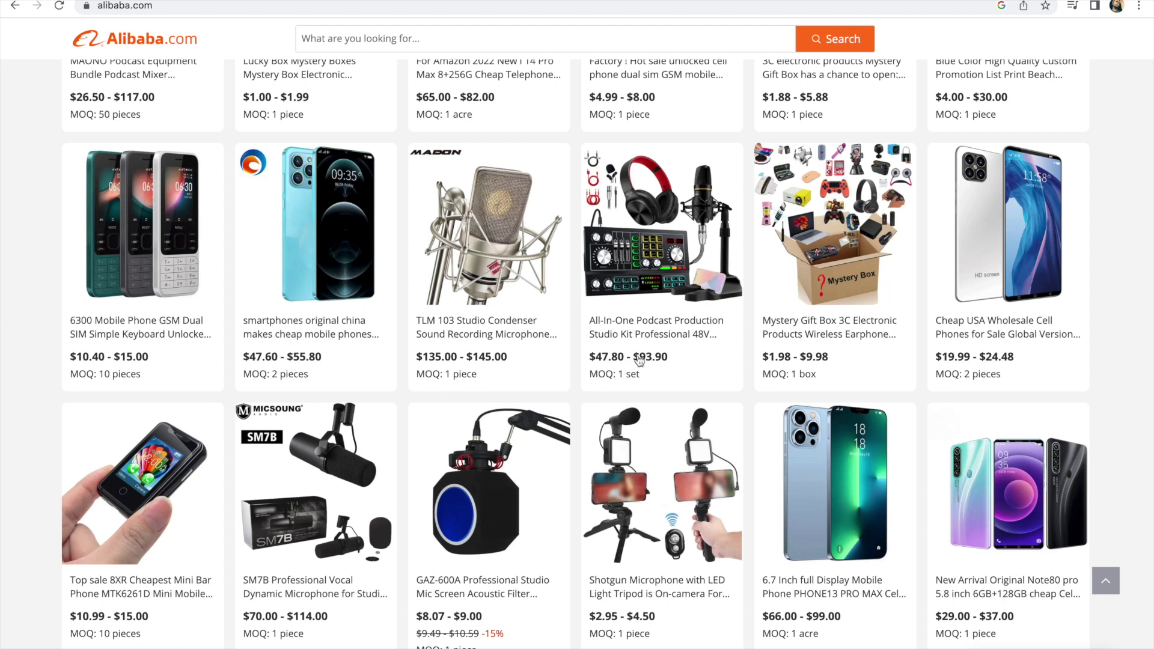
scroll(639, 360, down, 4)
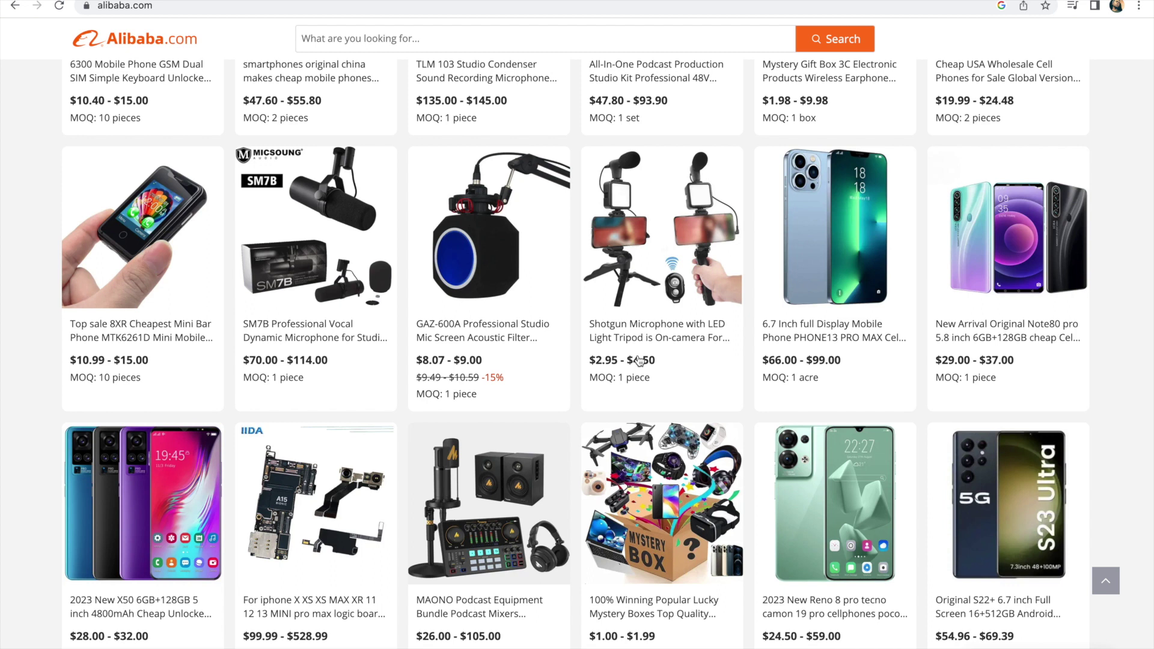
scroll(638, 361, down, 4)
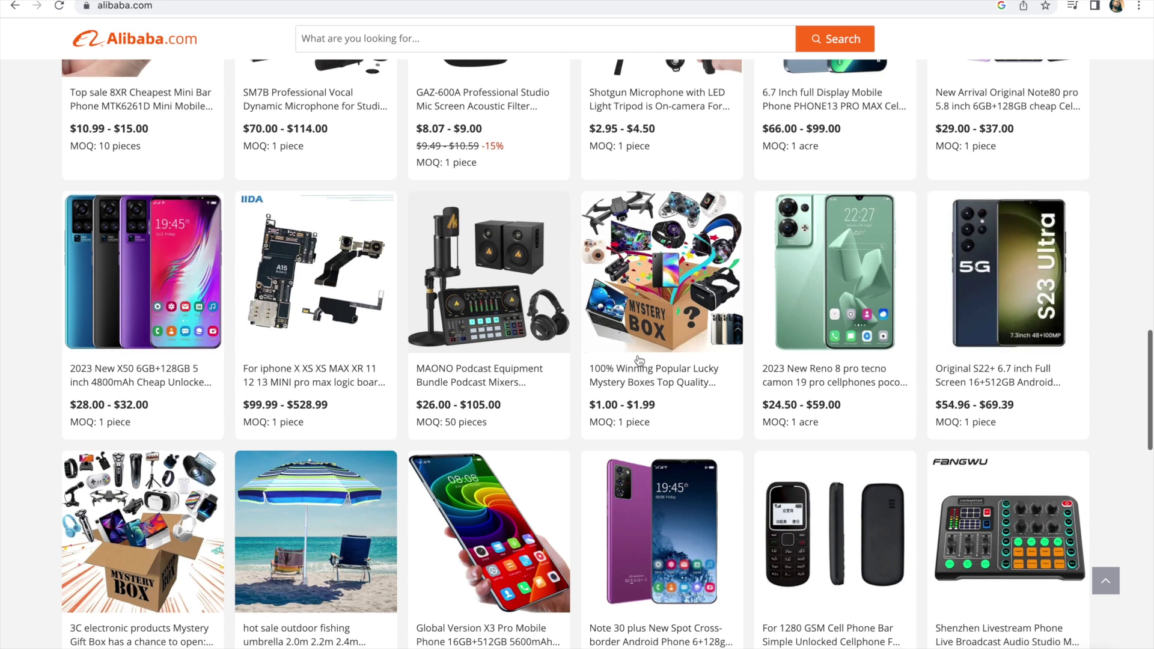
scroll(638, 360, down, 3)
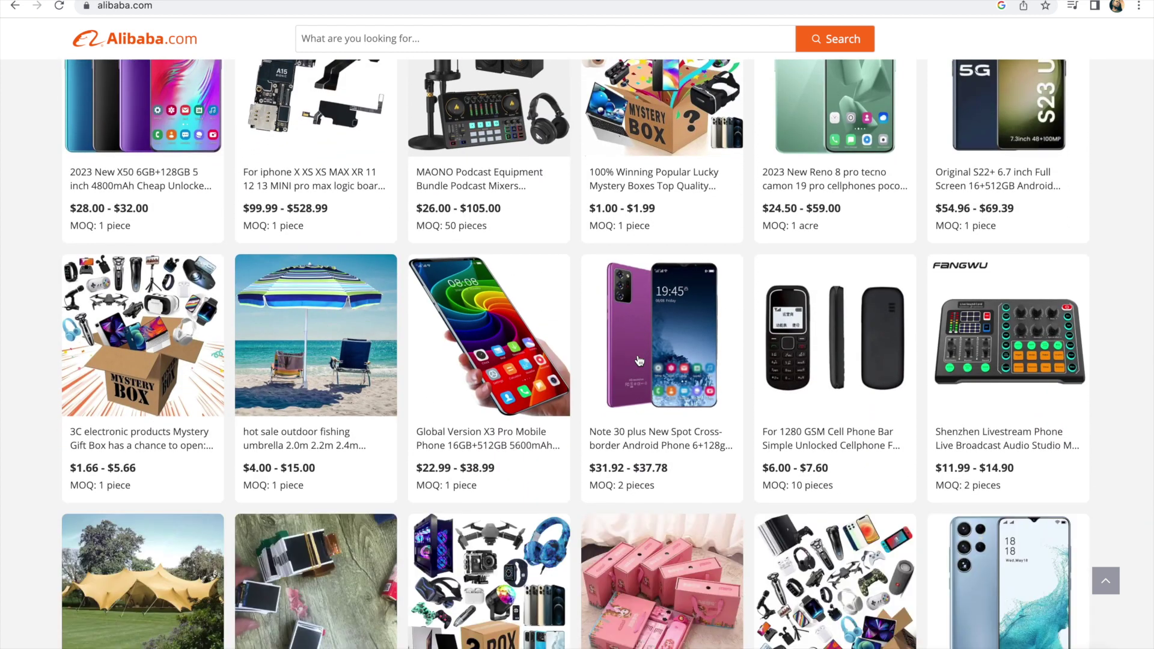
scroll(639, 361, down, 6)
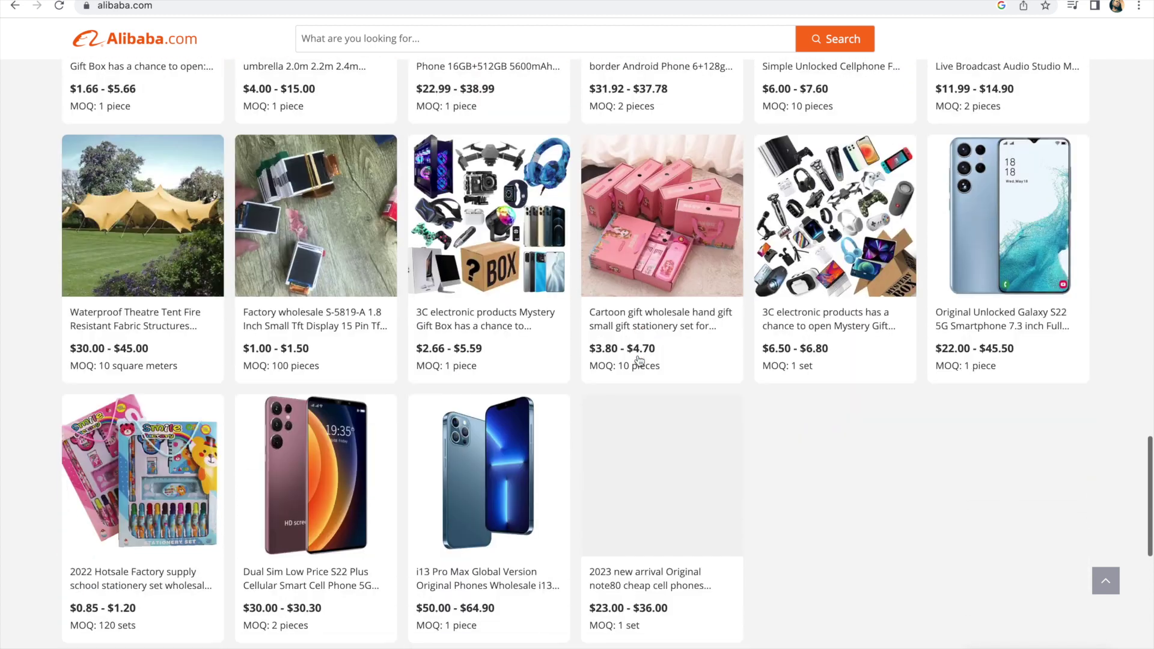
scroll(639, 360, down, 1)
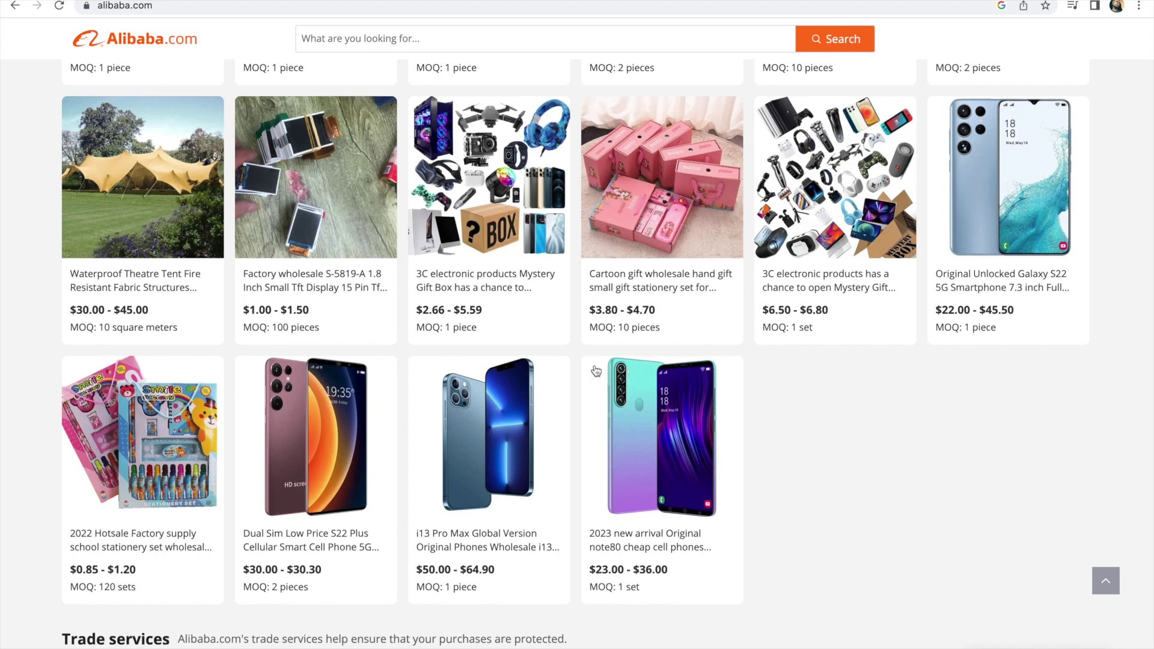
scroll(595, 370, down, 10)
scroll(596, 371, down, 1)
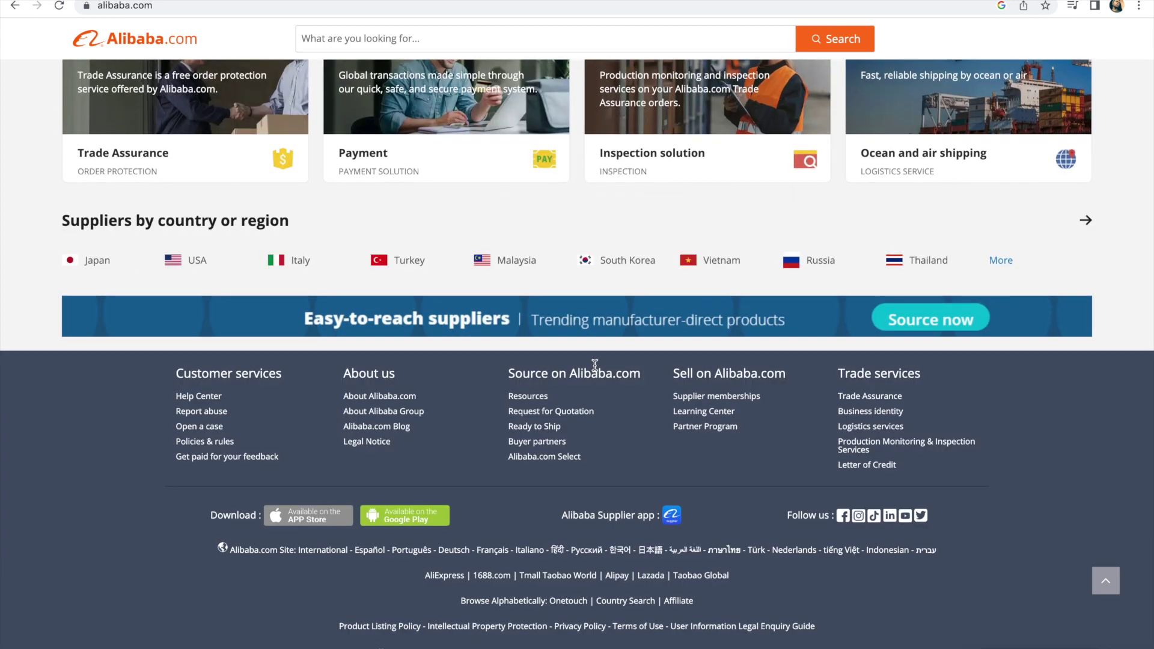
scroll(595, 364, up, 8)
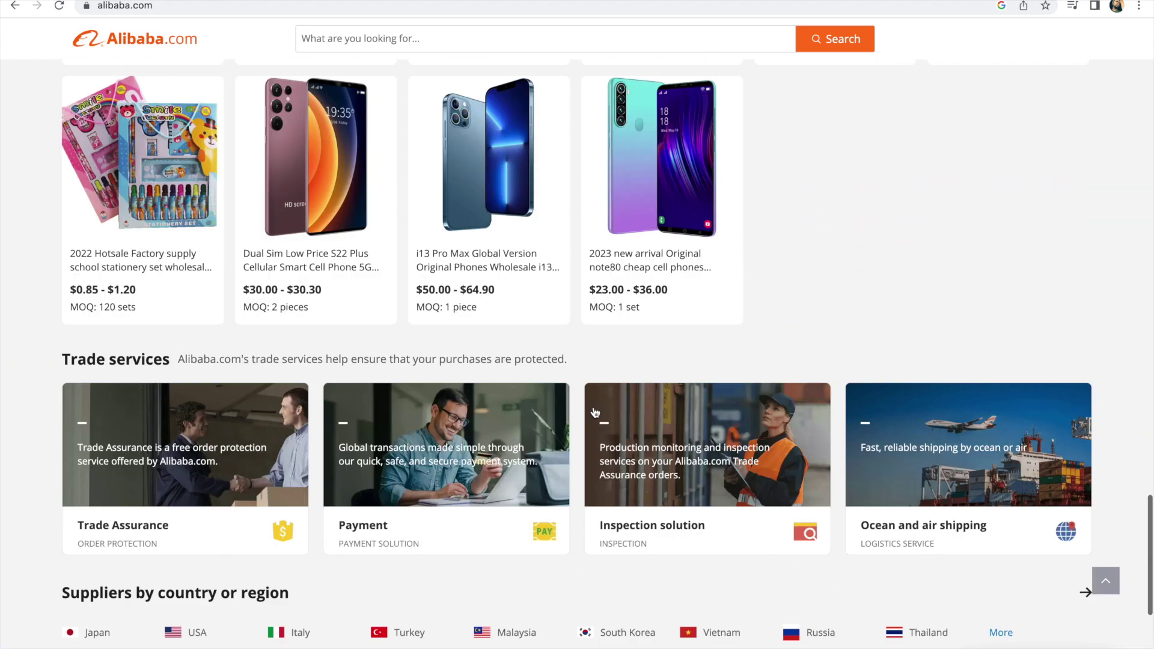
scroll(594, 416, up, 10)
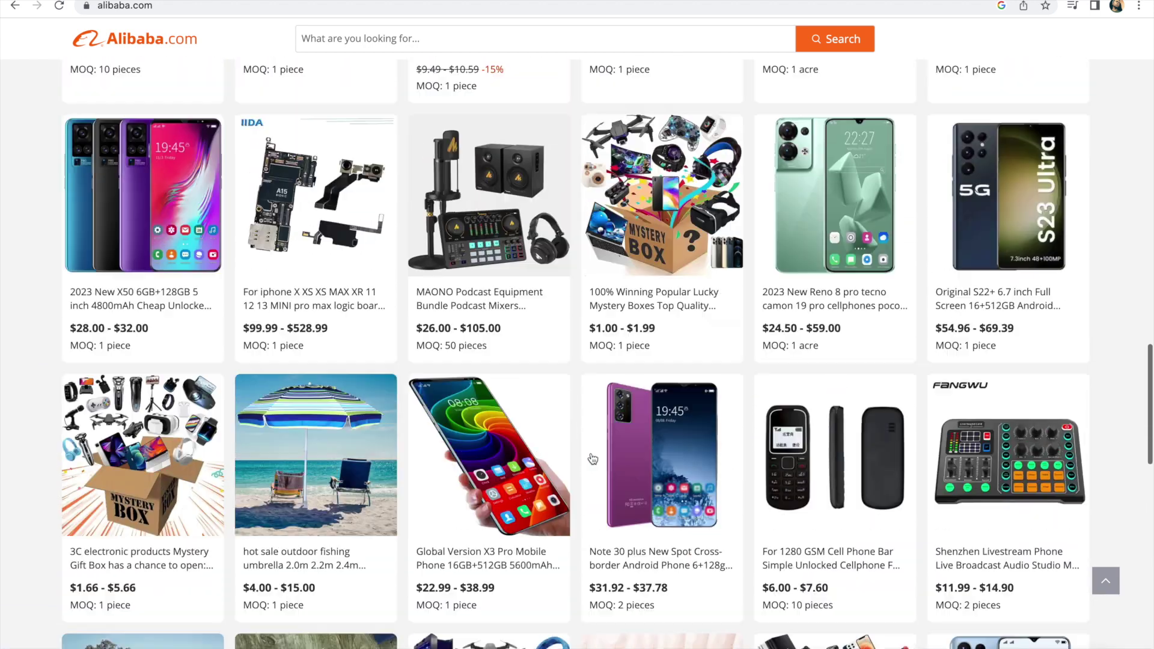
scroll(593, 459, up, 10)
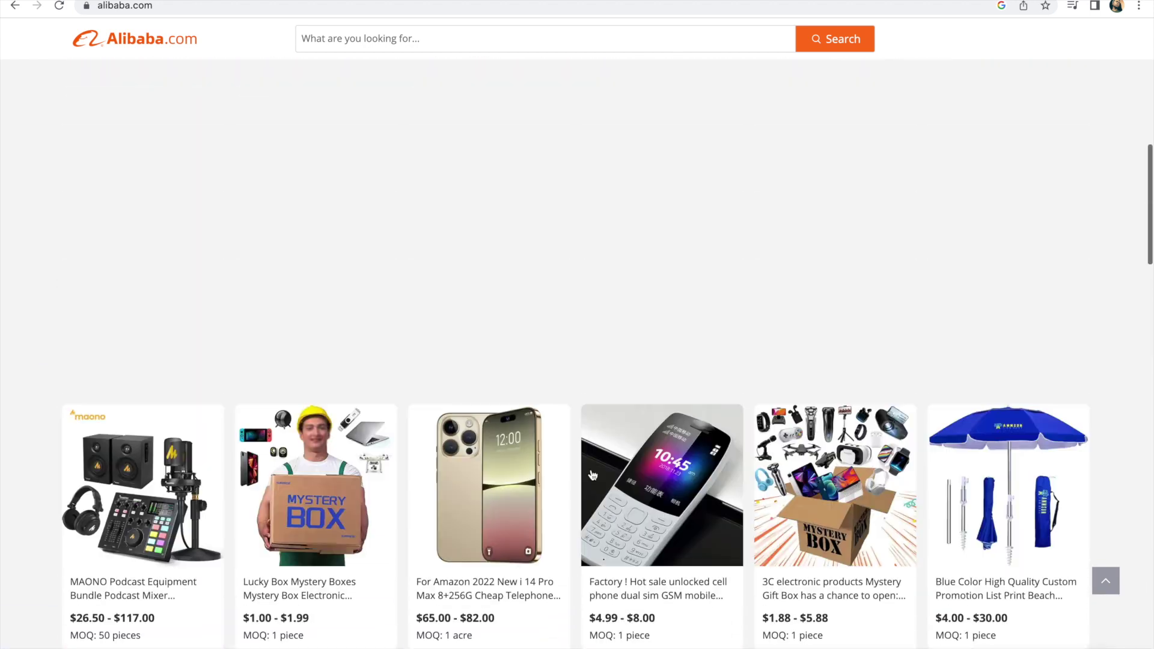
scroll(591, 513, up, 3)
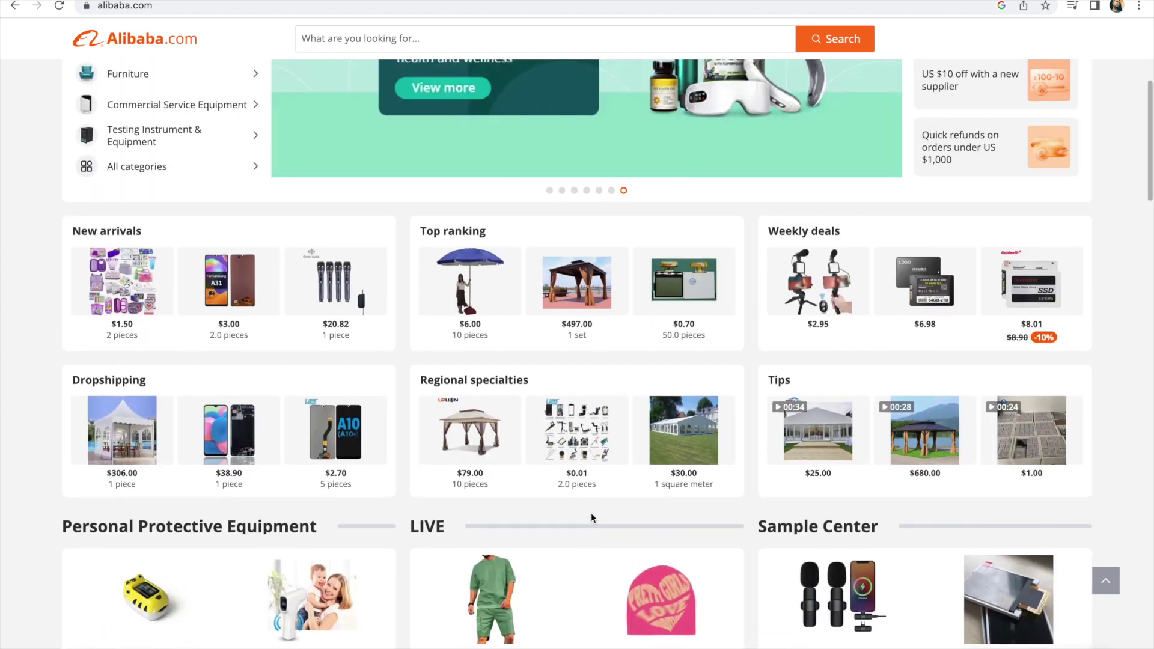
scroll(590, 514, up, 3)
scroll(590, 513, up, 1)
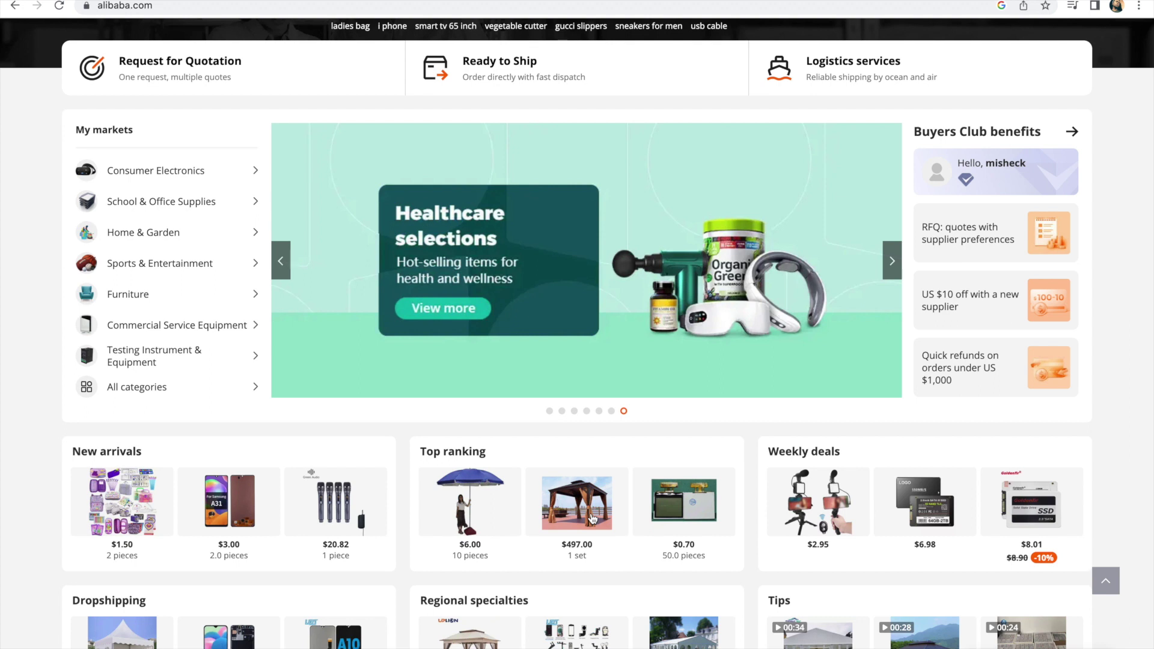
scroll(592, 519, up, 2)
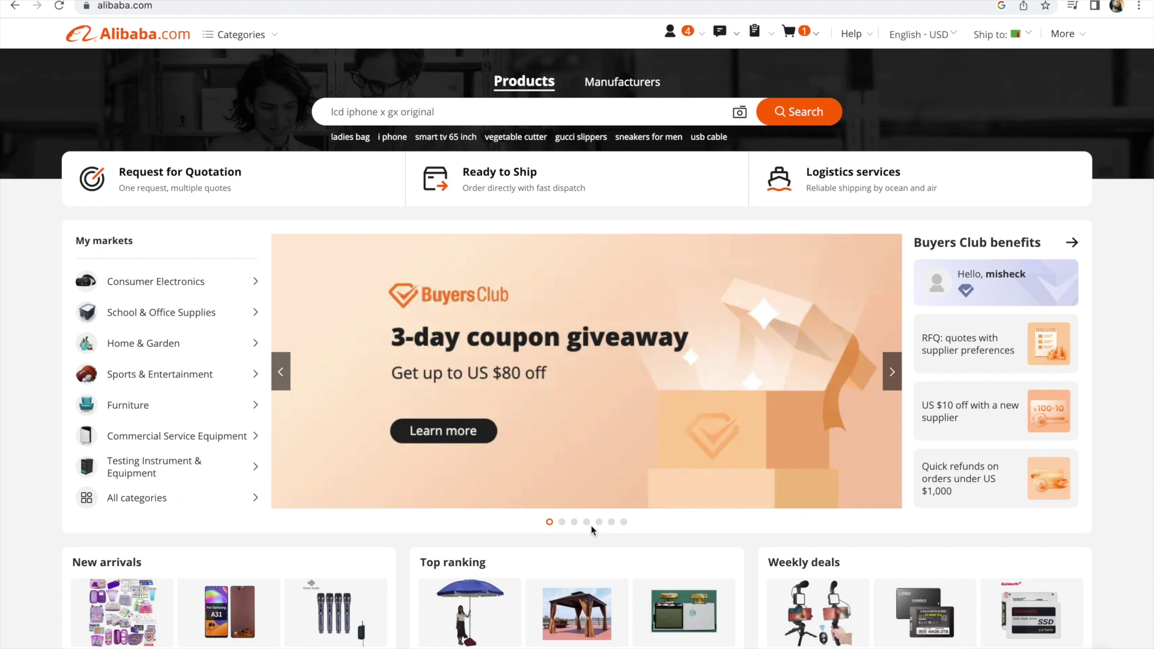
- Open the shopping cart from the Alibaba home page and close the cart page again
click(811, 38)
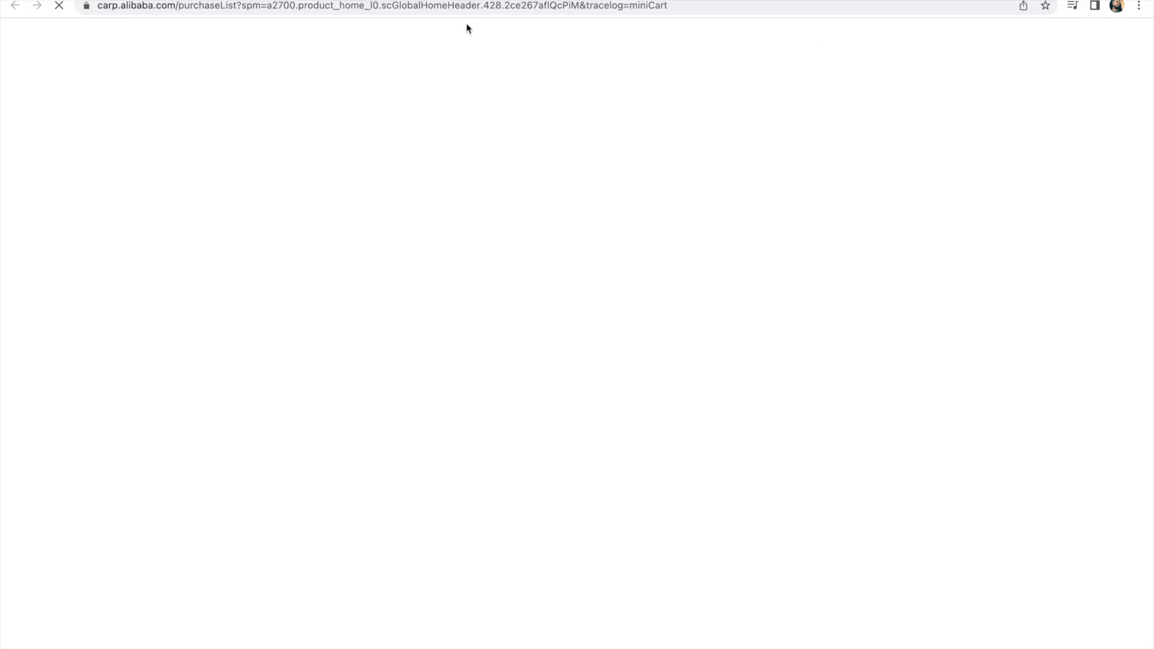
key(super+w)
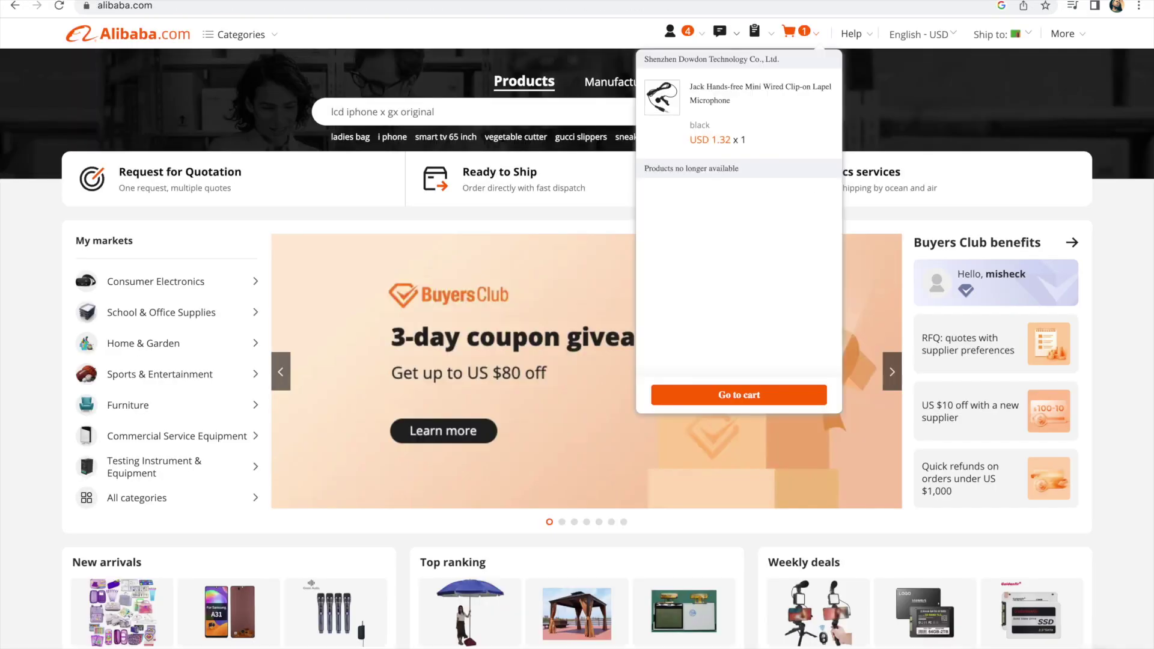